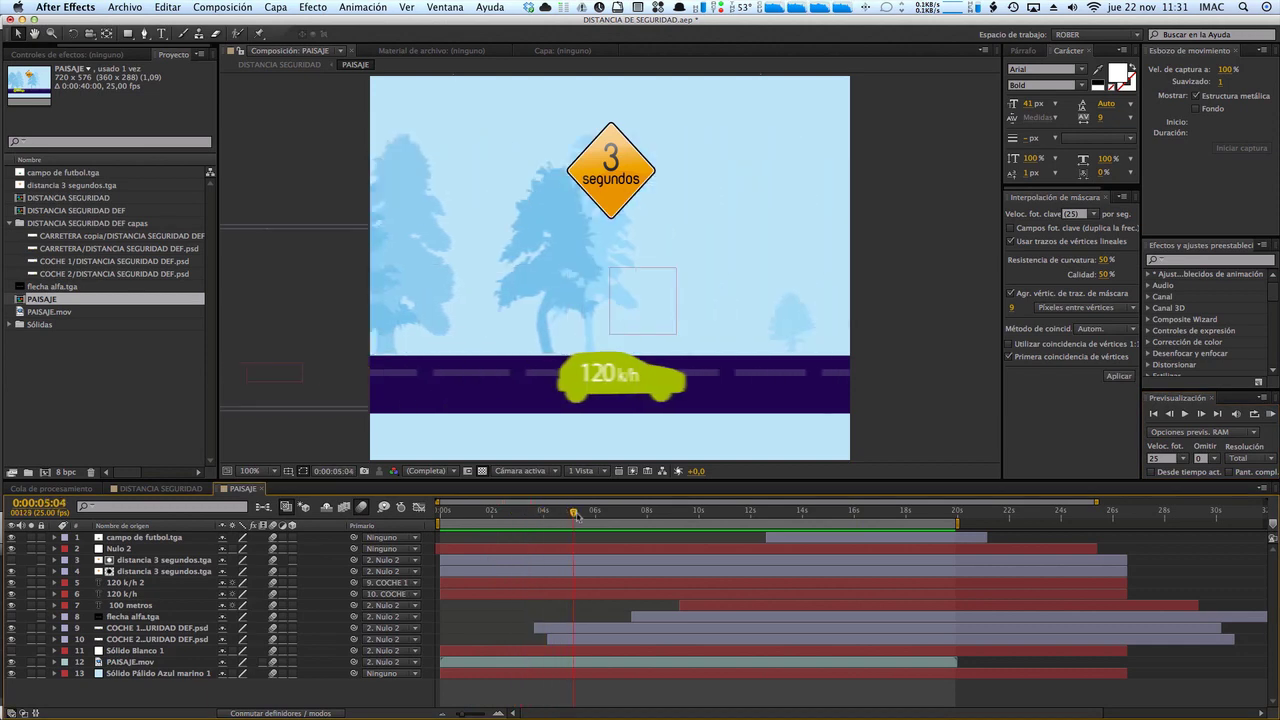
# Scrub and play the PAISAJE composition to review the cars' animation up to 0:00:09:10.
pyautogui.click(645, 513)
pyautogui.moveTo(649, 515); pyautogui.dragTo(672, 517)
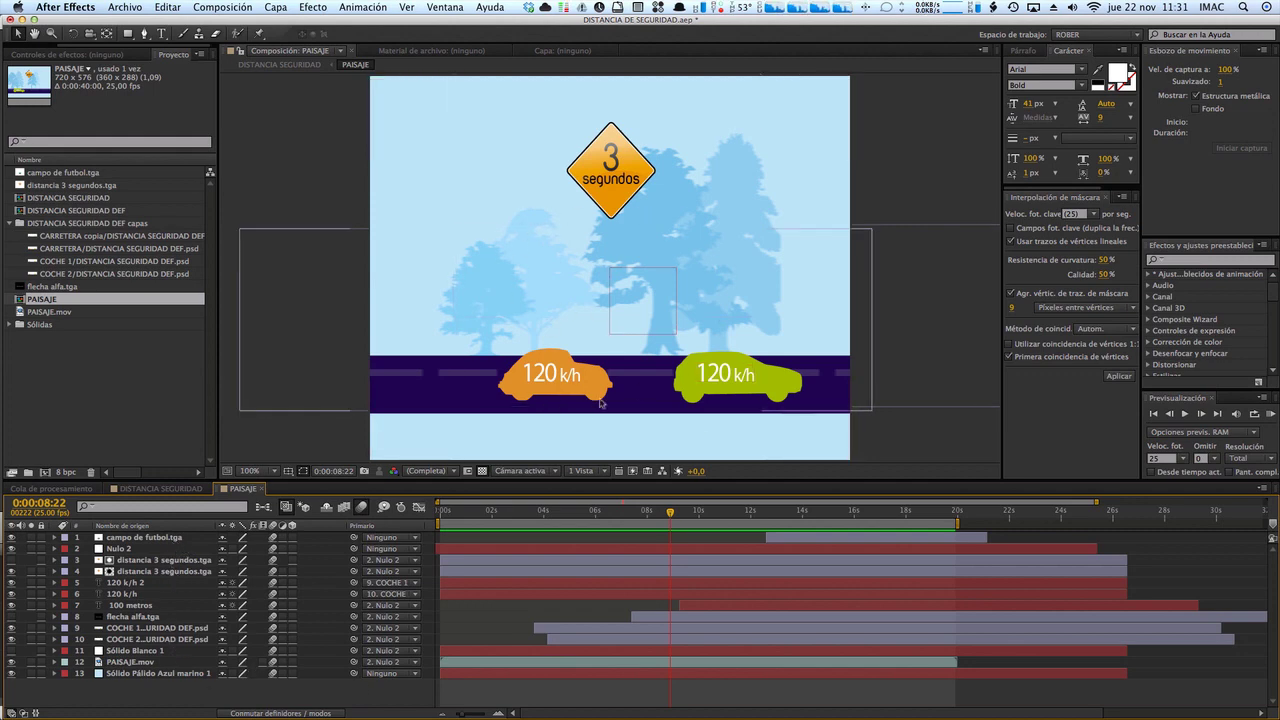
pyautogui.press('space')
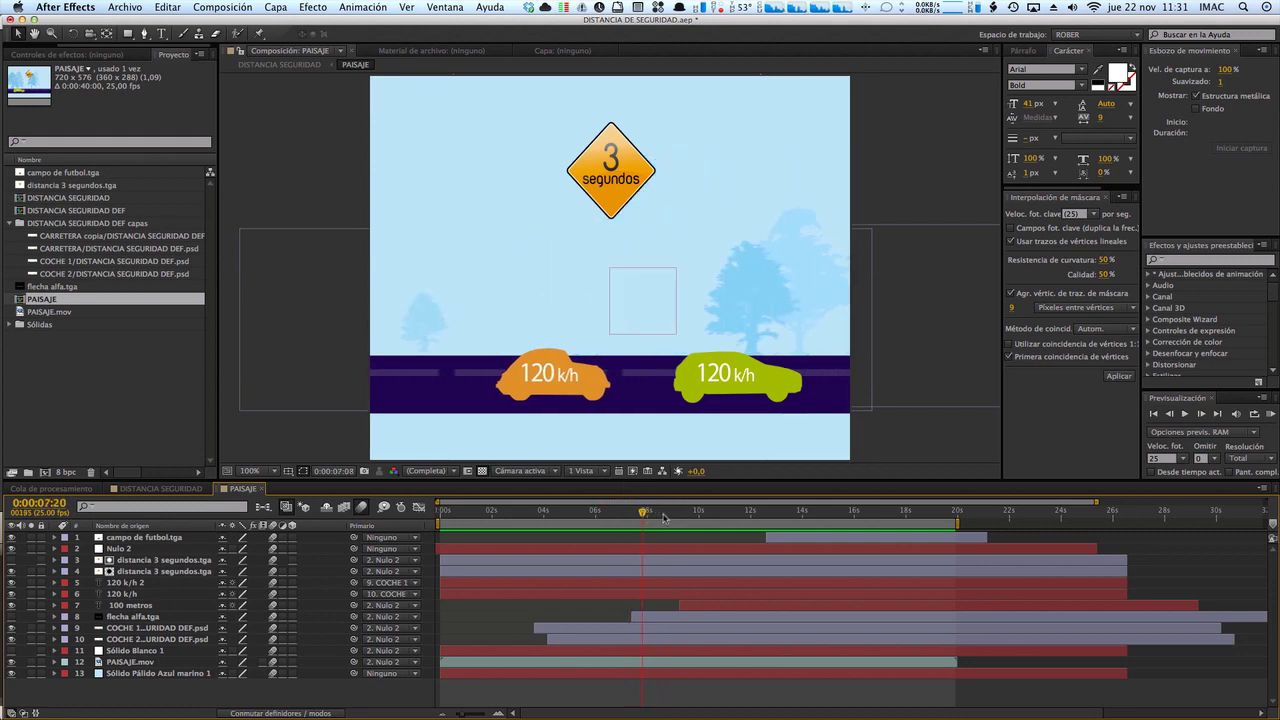
pyautogui.moveTo(700, 526)
pyautogui.mouseDown()
pyautogui.moveTo(646, 526)
pyautogui.moveTo(706, 529)
pyautogui.moveTo(657, 537)
pyautogui.moveTo(700, 537)
pyautogui.moveTo(683, 537)
pyautogui.mouseUp()
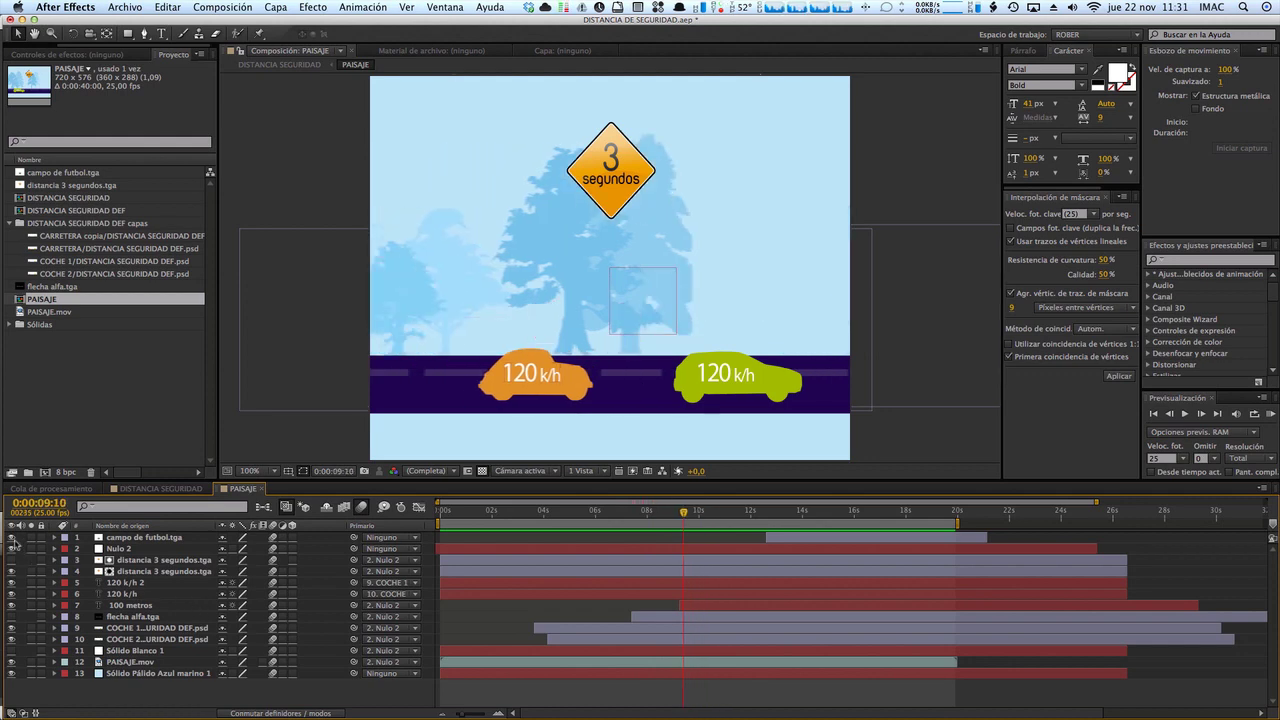
# Hide the layers above the pale blue solid, and turn PAISAJE.mov, Sólido Blanco 1, both COCHE layers, 100 metros and flecha alfa.tga back on.
pyautogui.moveTo(13, 540); pyautogui.dragTo(13, 673)
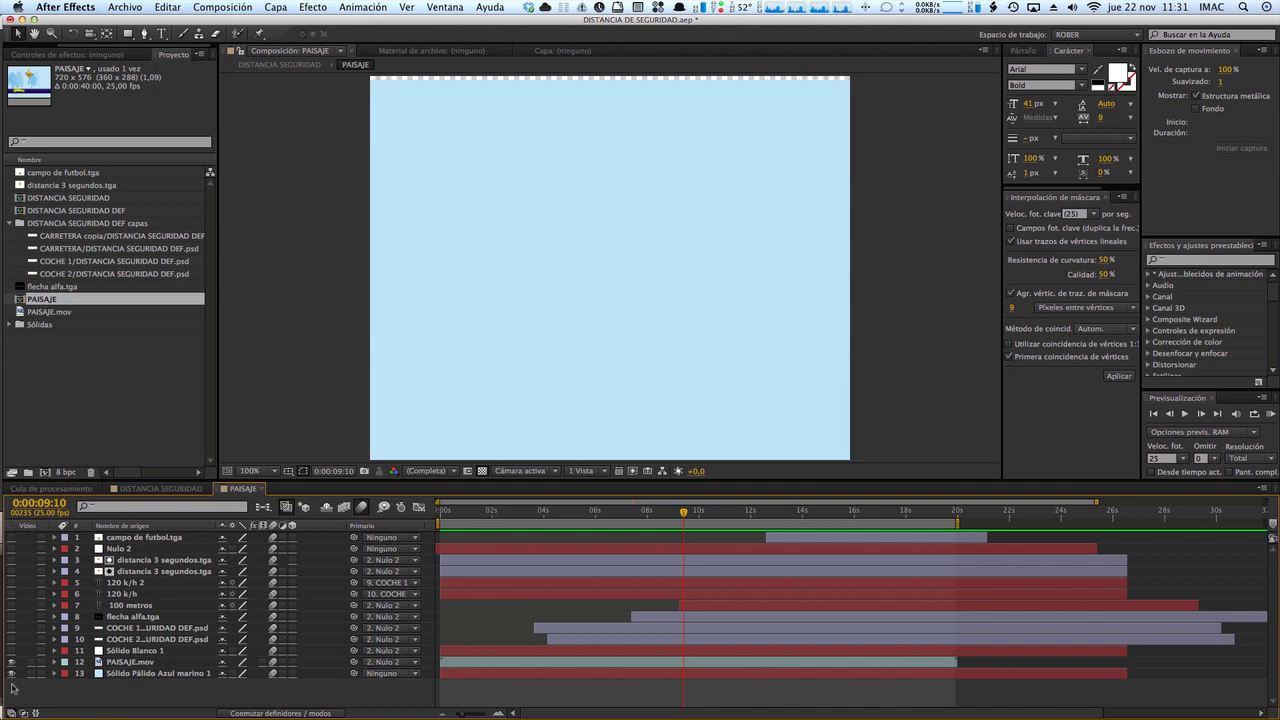
pyautogui.click(14, 663)
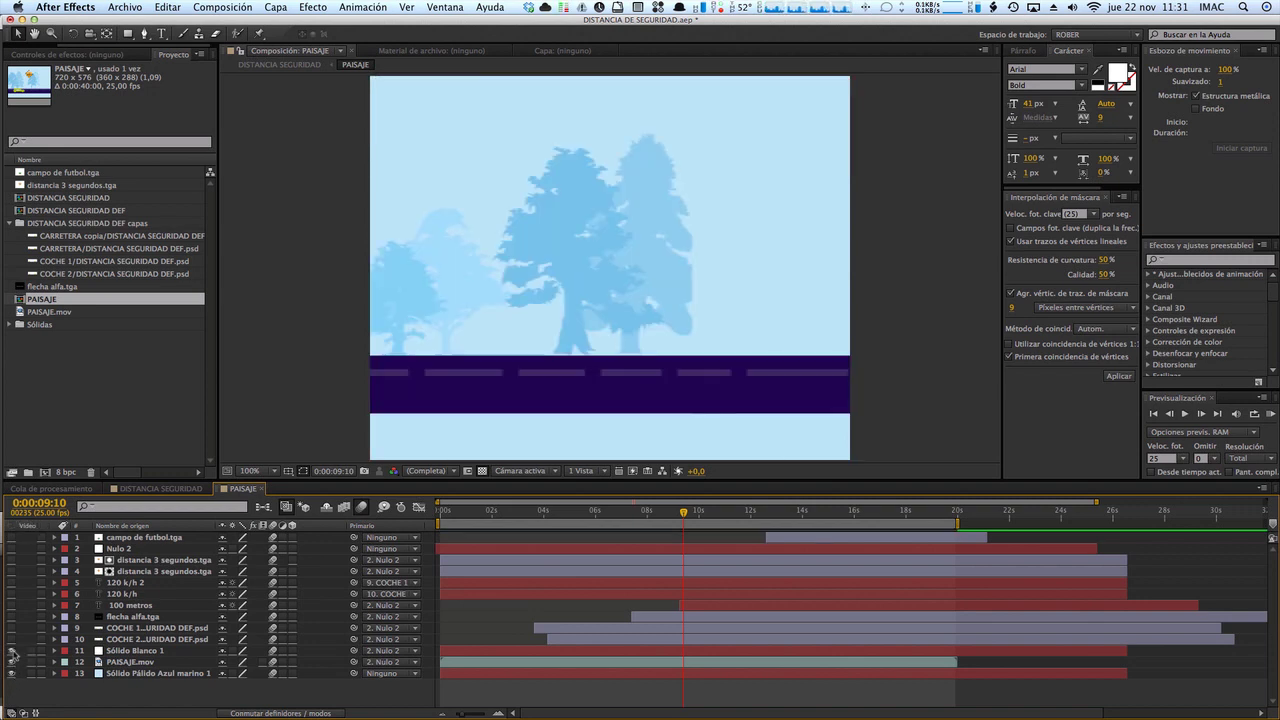
pyautogui.click(12, 651)
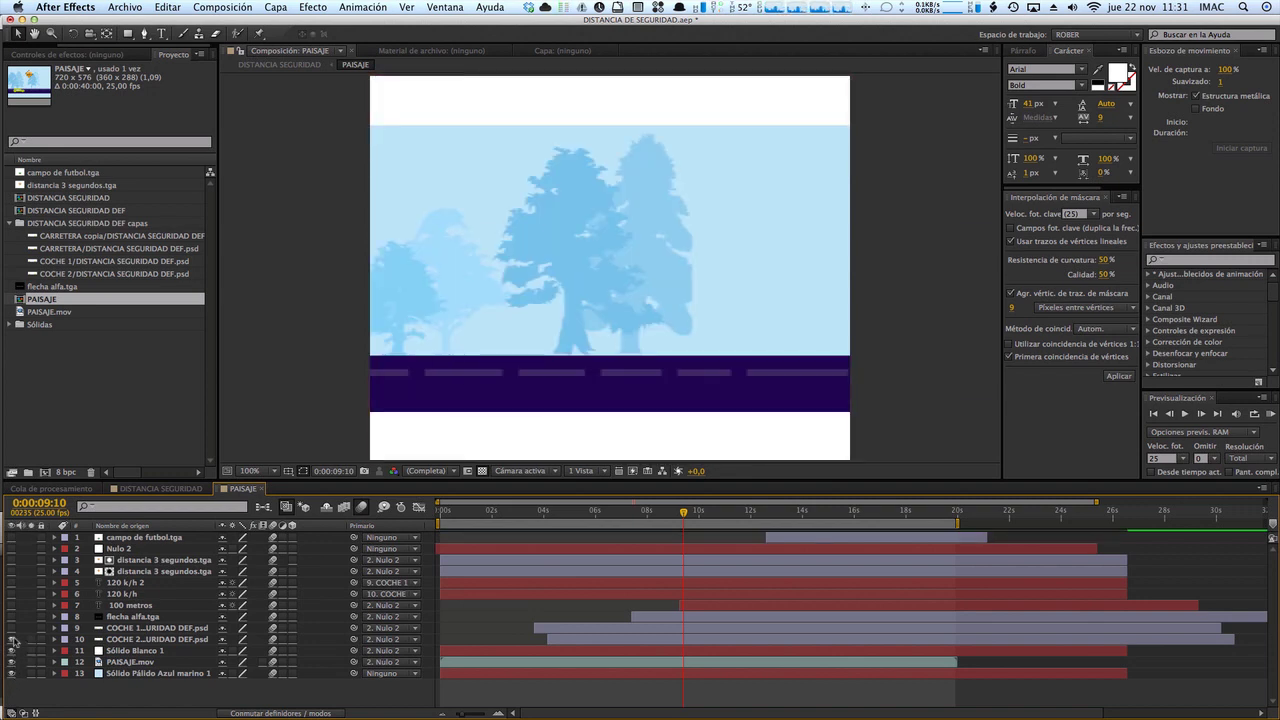
pyautogui.click(12, 639)
pyautogui.click(12, 628)
pyautogui.click(12, 617)
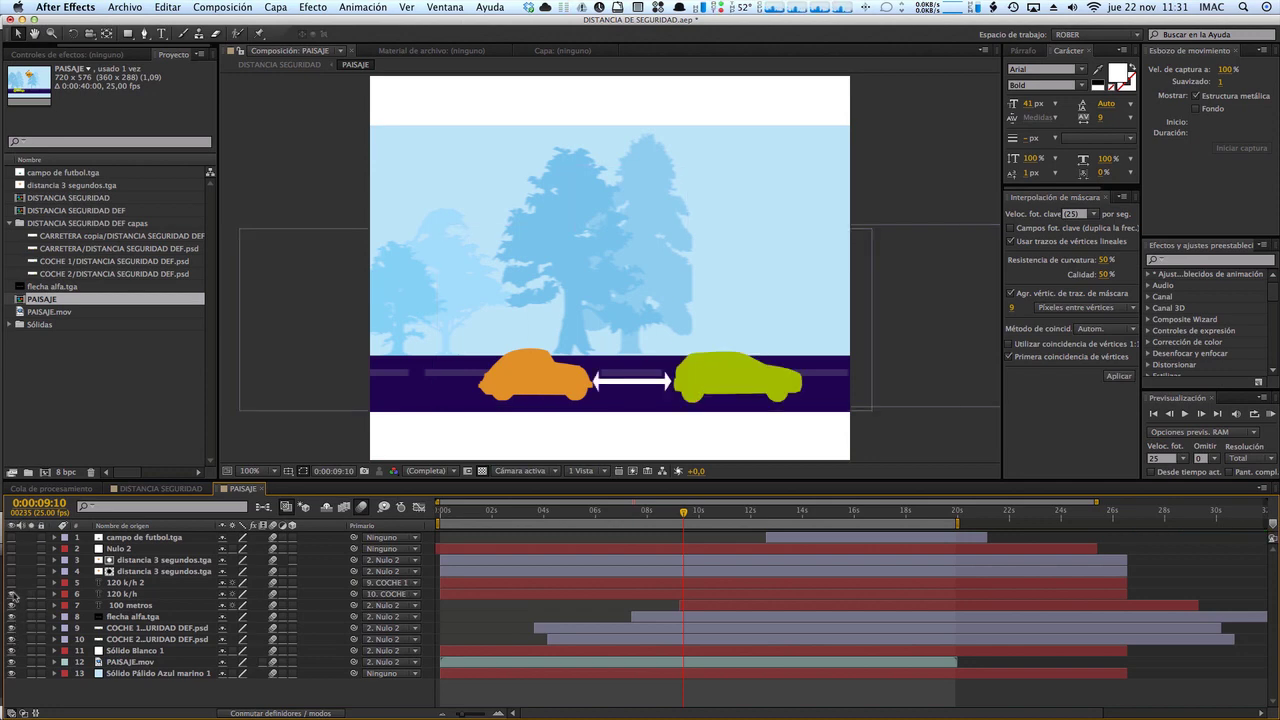
# Make both 120 k/h texts, both distancia 3 segundos layers, Nulo 2 and campo de futbol visible again.
pyautogui.click(12, 594)
pyautogui.click(12, 582)
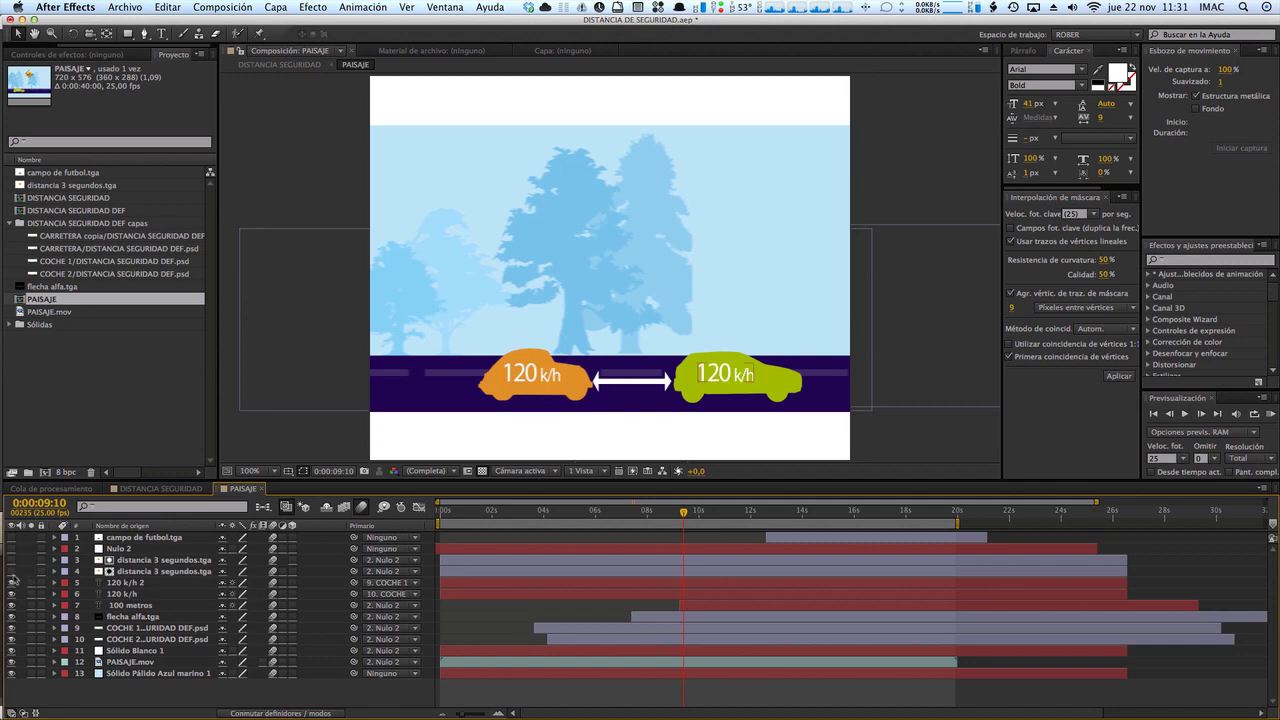
pyautogui.click(12, 571)
pyautogui.click(12, 560)
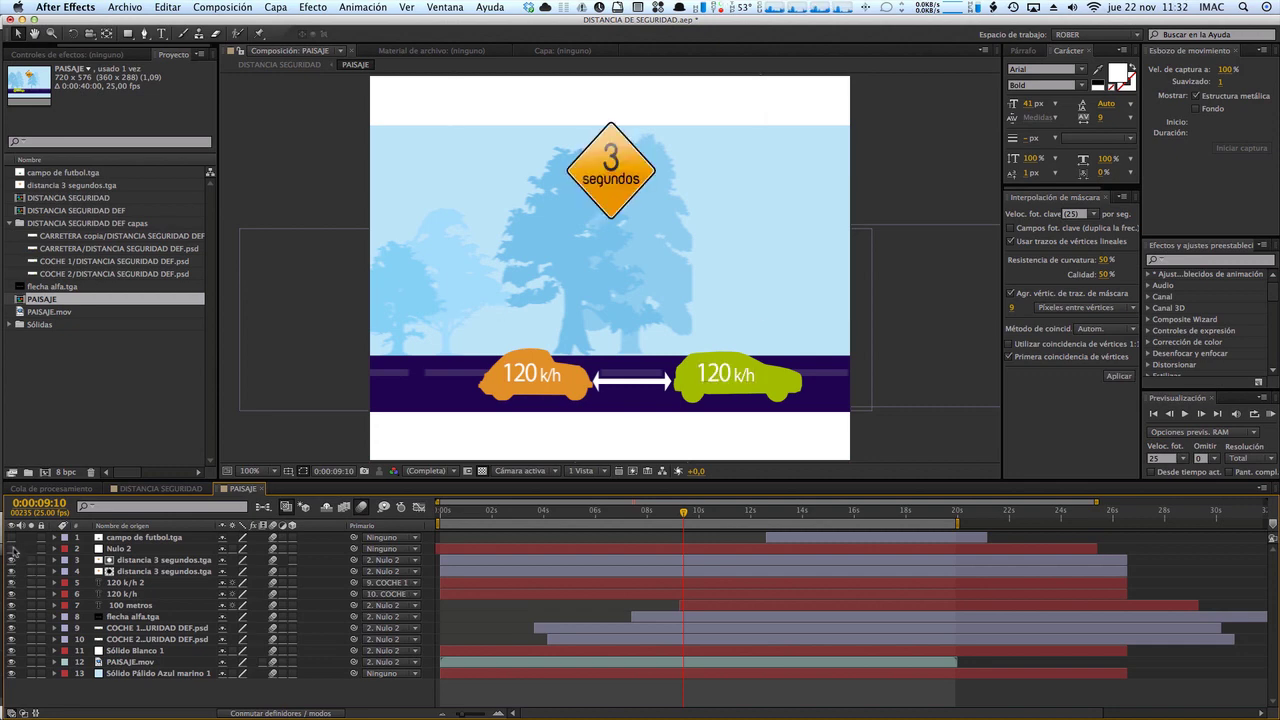
pyautogui.click(12, 548)
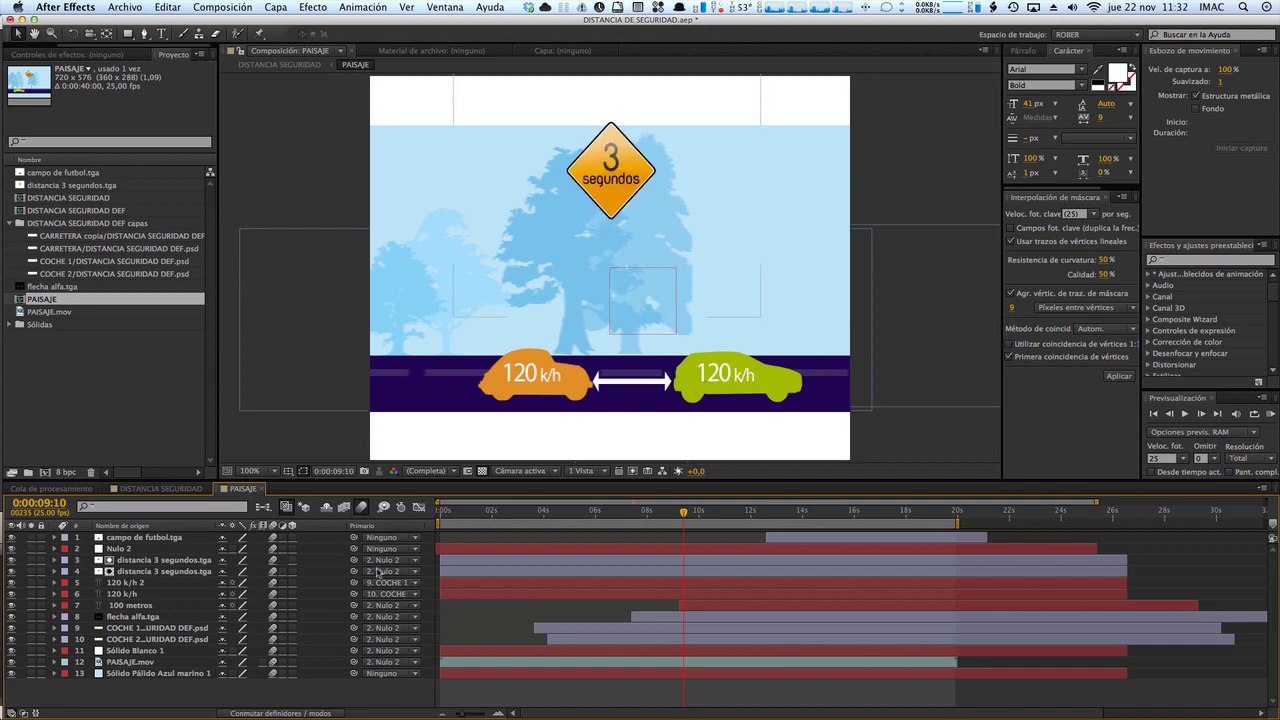
# Set the current time to 0:00:11:08 and select campo de futbol.tga, Nulo 2 and the first distancia 3 segundos layer one after another.
pyautogui.moveTo(683, 512); pyautogui.dragTo(733, 512)
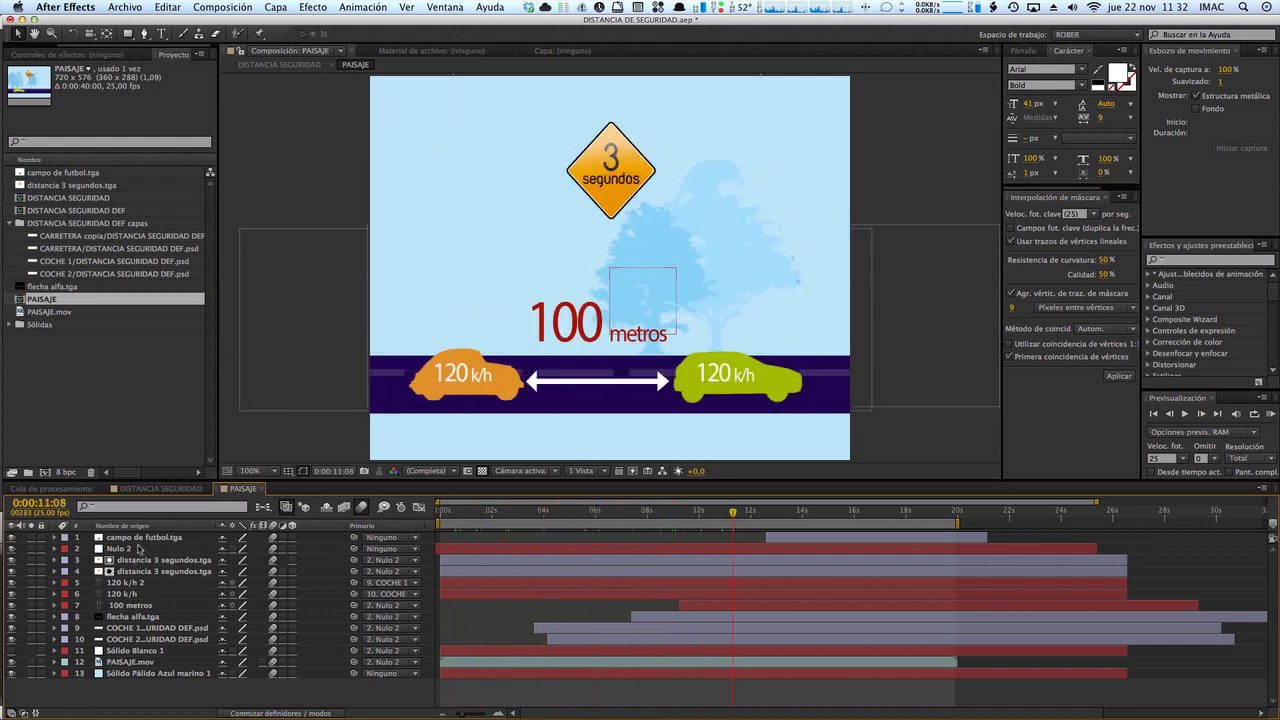
pyautogui.click(160, 539)
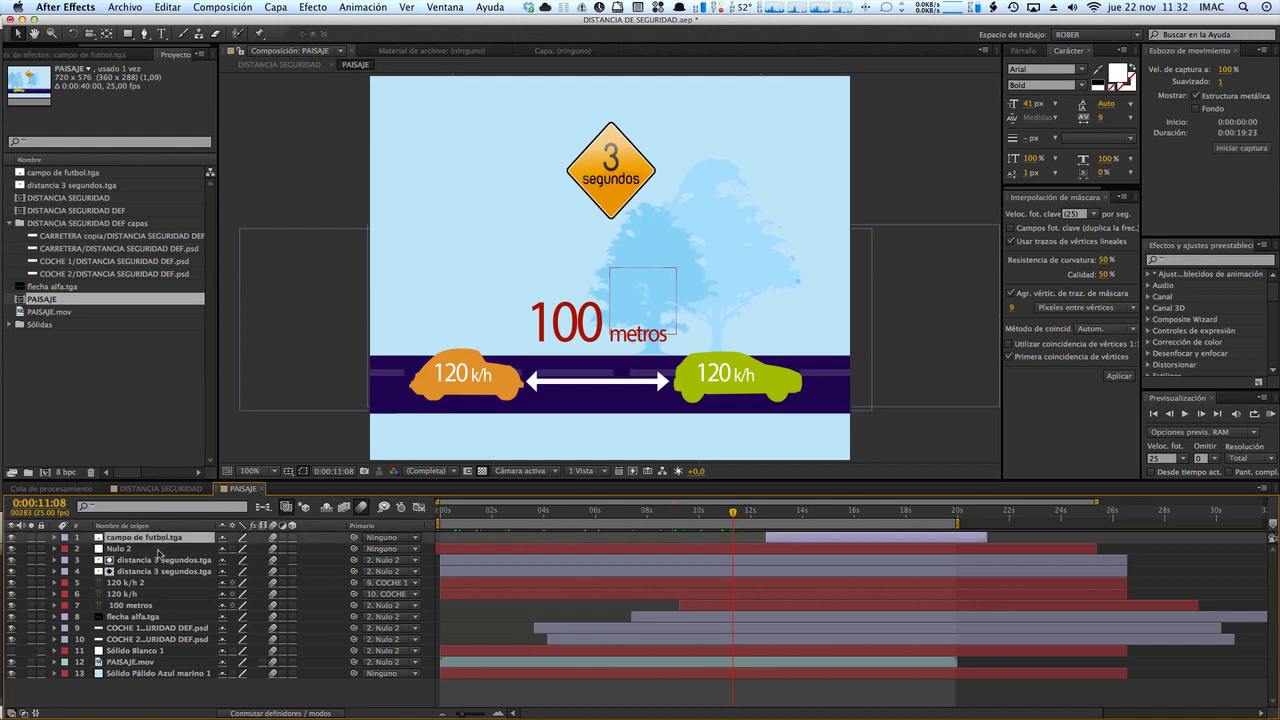
pyautogui.click(158, 549)
pyautogui.click(162, 558)
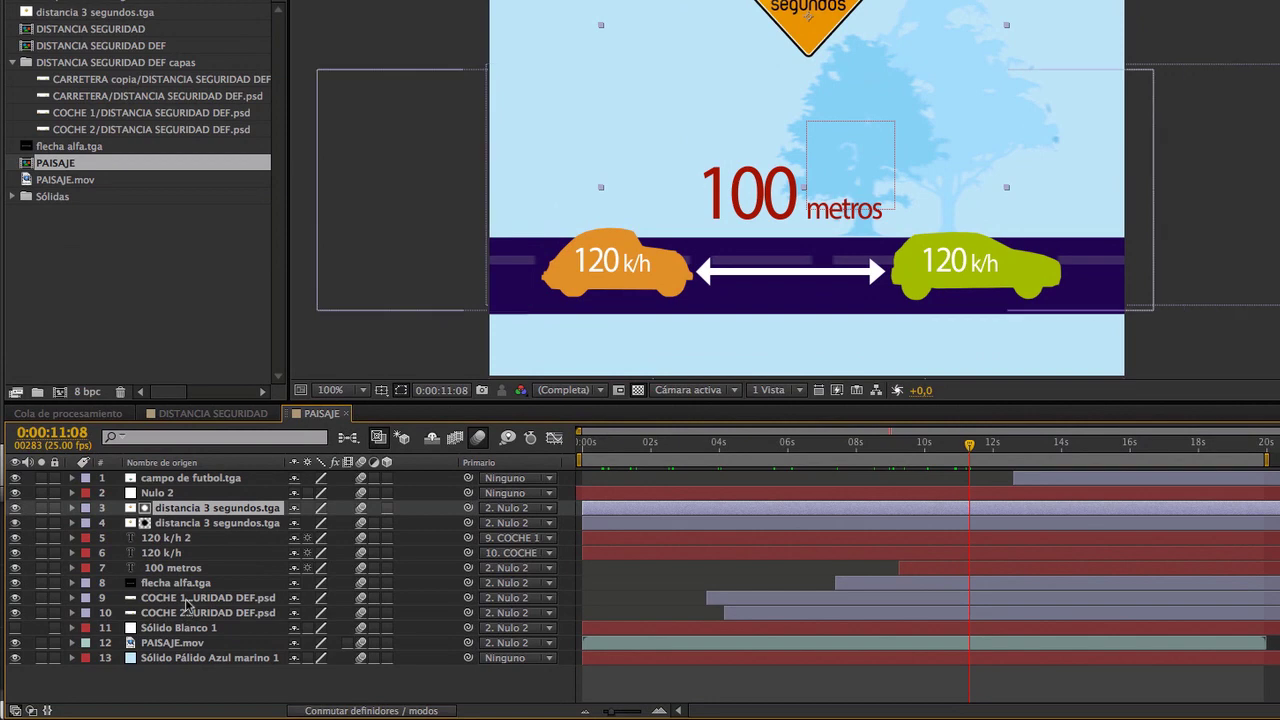
# Toggle the COCHE 1 layer's visibility off and on, and move it in the stack directly below PAISAJE.mov.
pyautogui.click(185, 600)
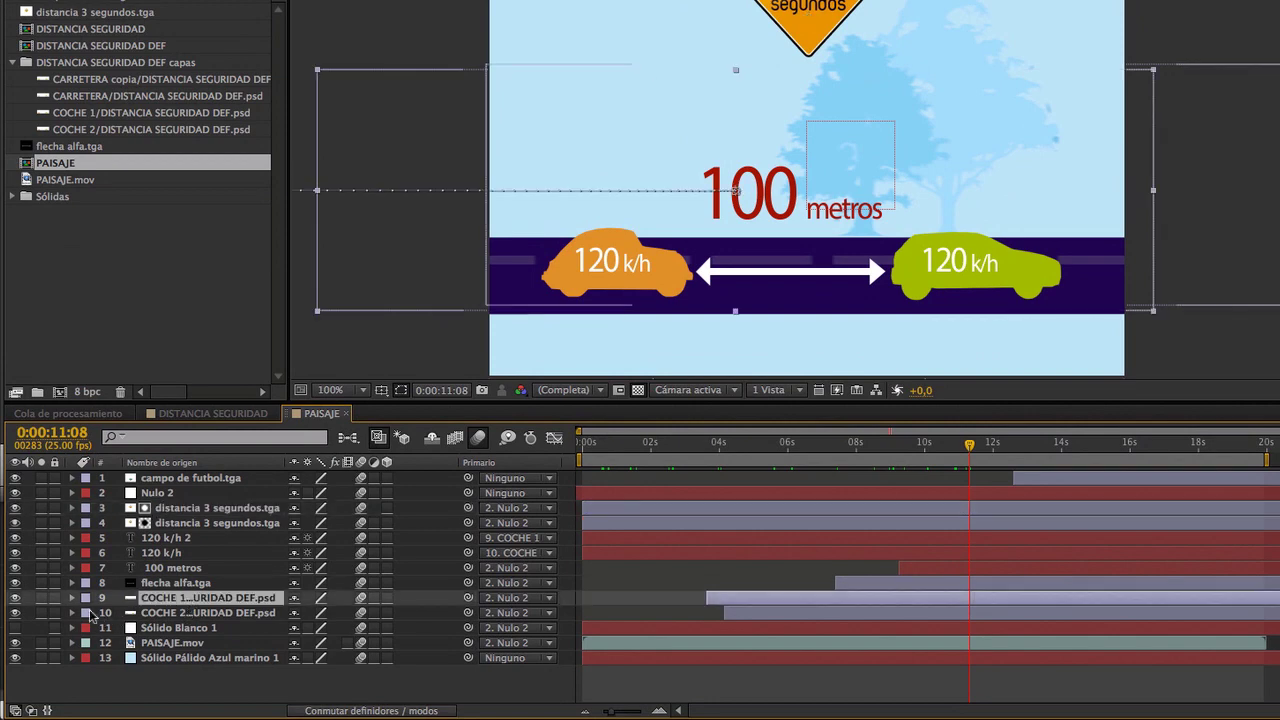
pyautogui.click(15, 599)
pyautogui.click(15, 599)
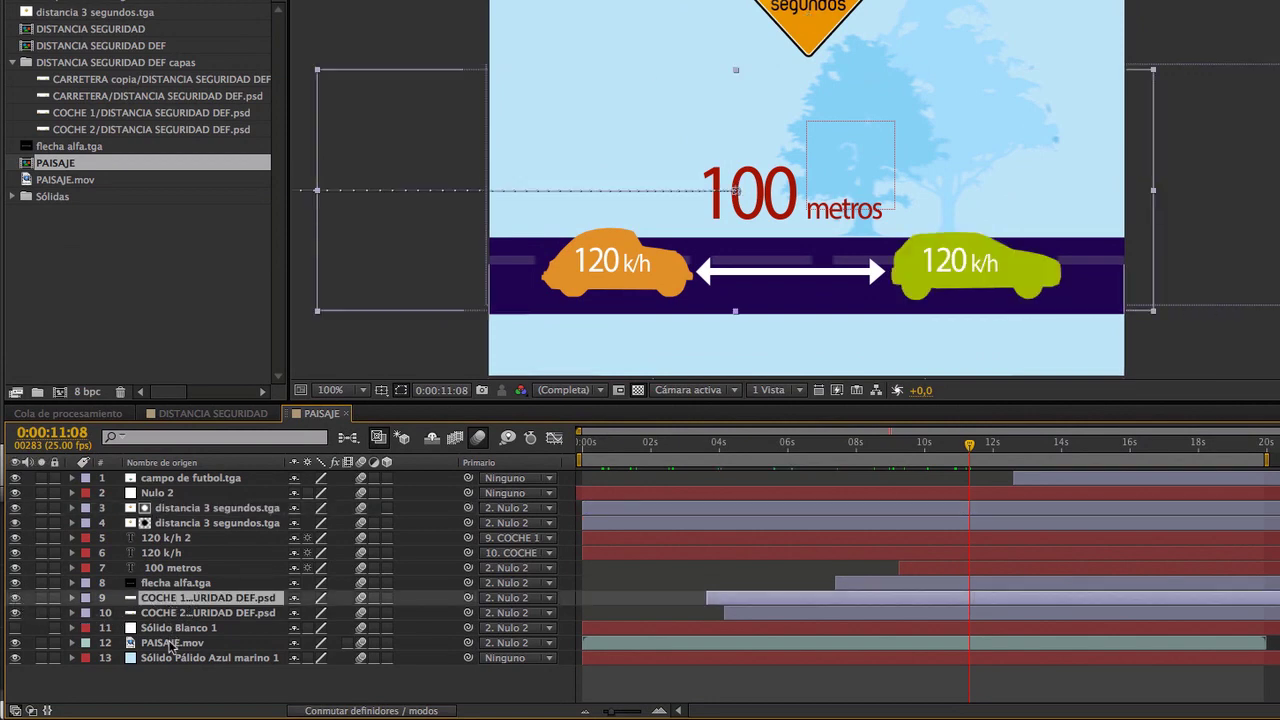
pyautogui.moveTo(182, 598); pyautogui.dragTo(185, 650)
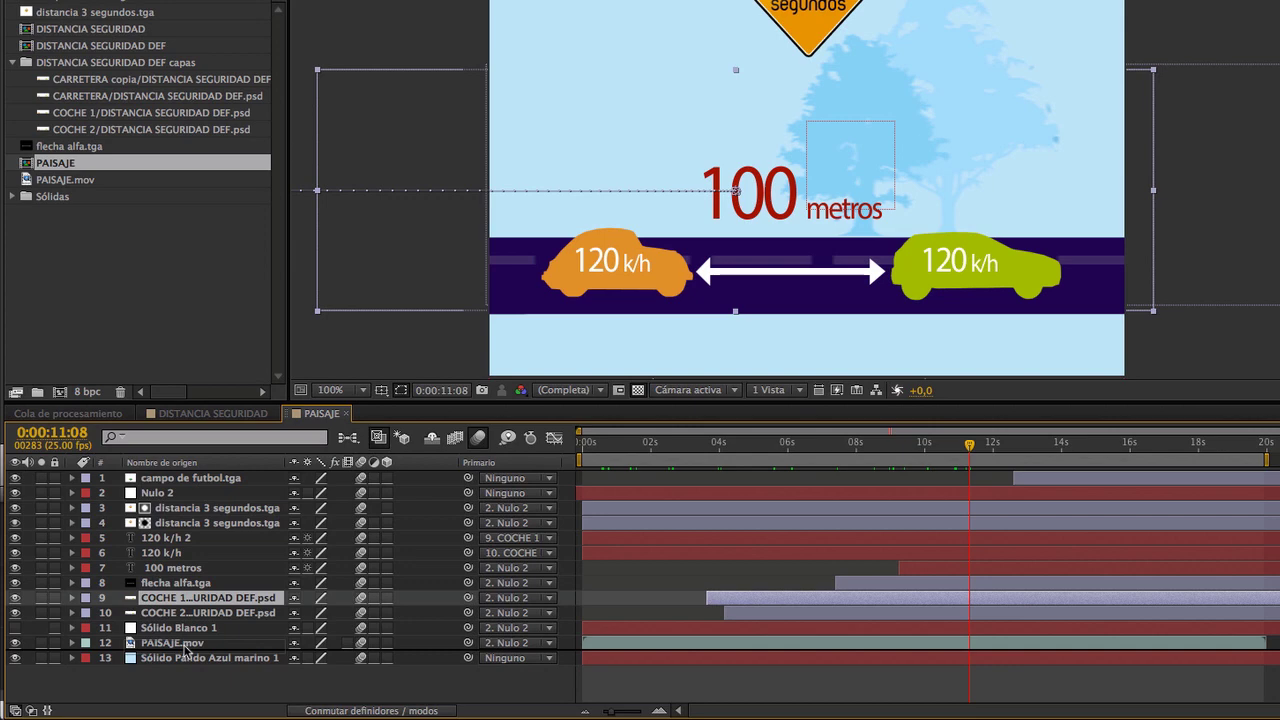
pyautogui.moveTo(185, 650); pyautogui.dragTo(186, 652)
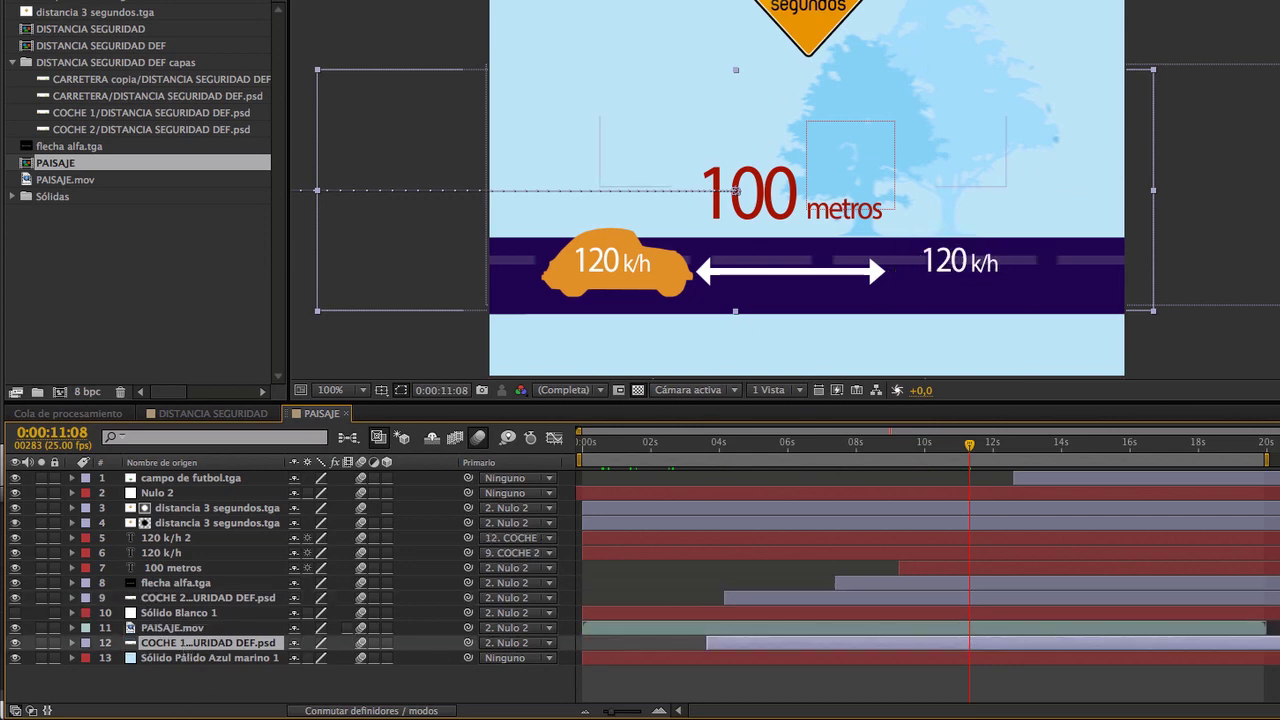
# Switch the PAISAJE.mov layer off and on repeatedly to examine how it covers the COCHE 1 layer beneath it.
pyautogui.click(15, 628)
pyautogui.click(15, 628)
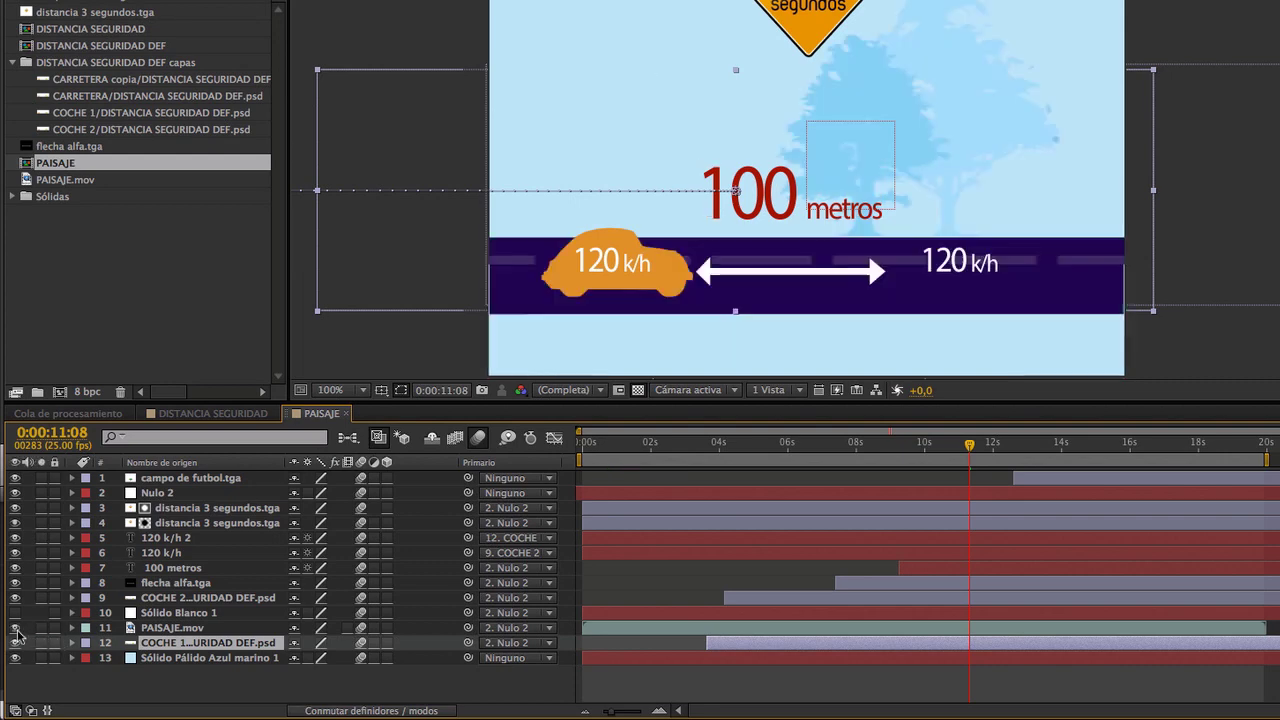
pyautogui.click(16, 630)
pyautogui.click(16, 630)
pyautogui.click(16, 630)
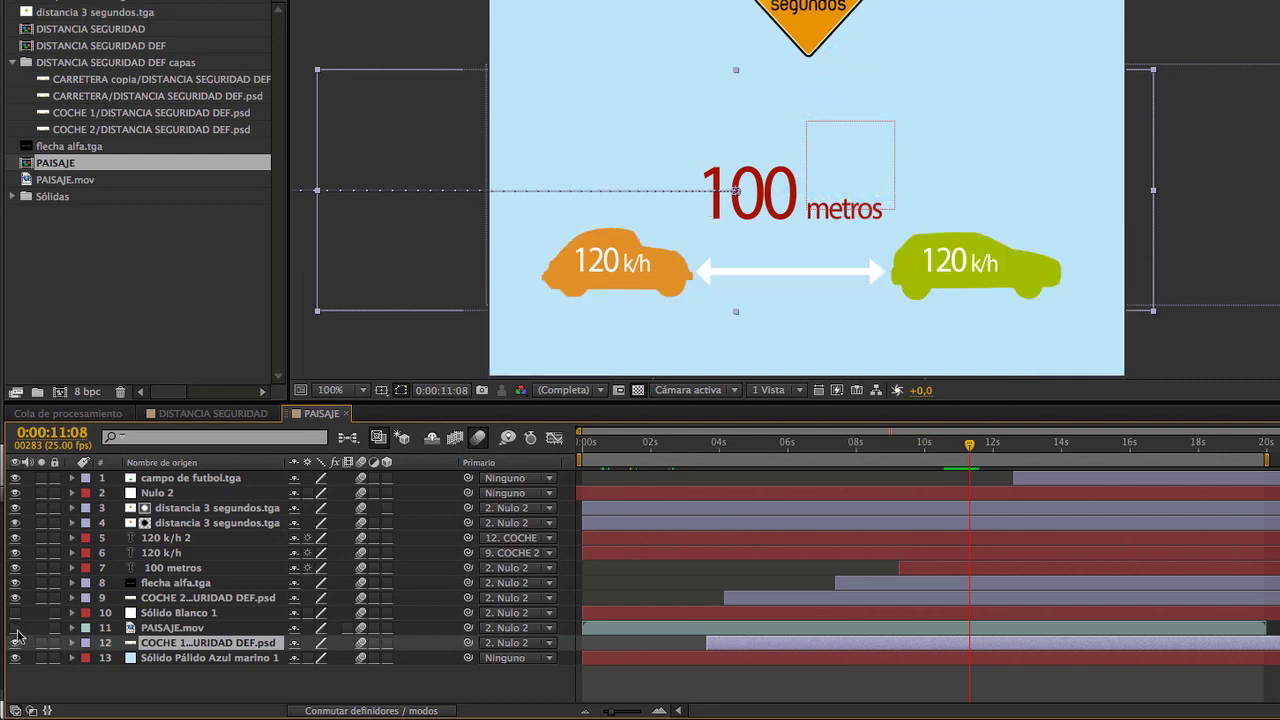
pyautogui.click(15, 629)
pyautogui.click(15, 629)
pyautogui.click(15, 629)
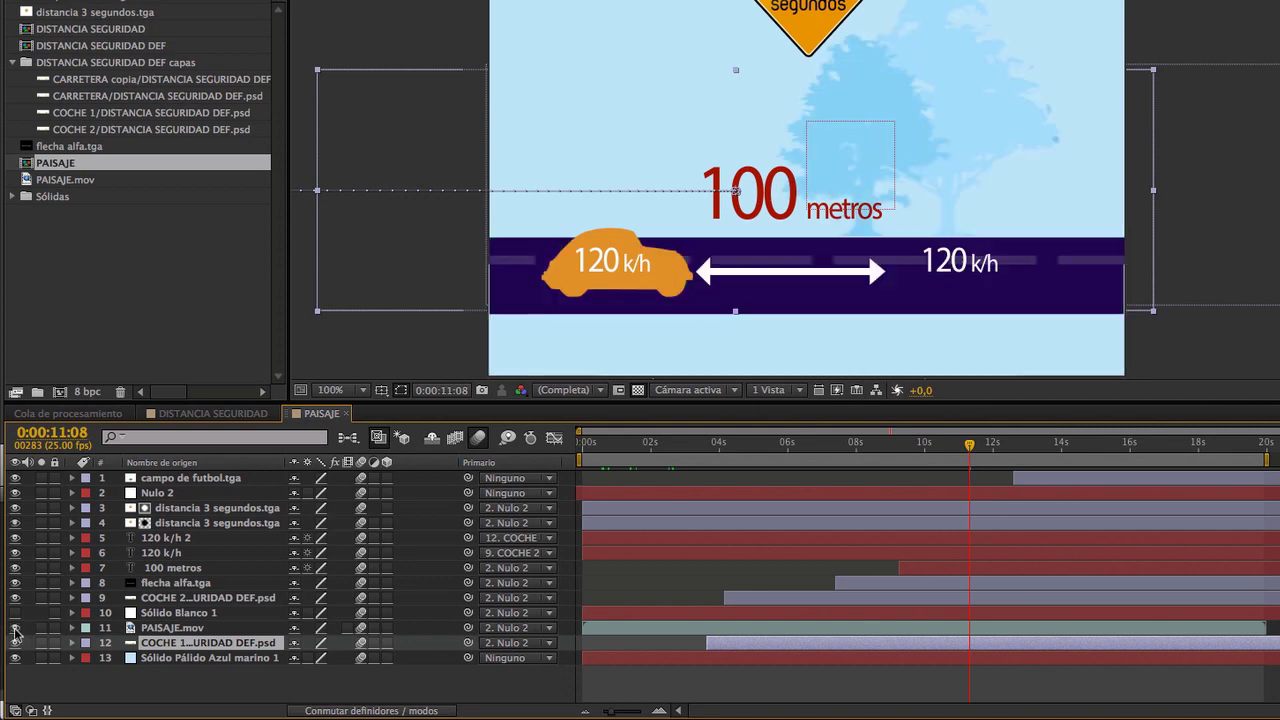
pyautogui.click(15, 629)
pyautogui.click(15, 628)
pyautogui.click(15, 628)
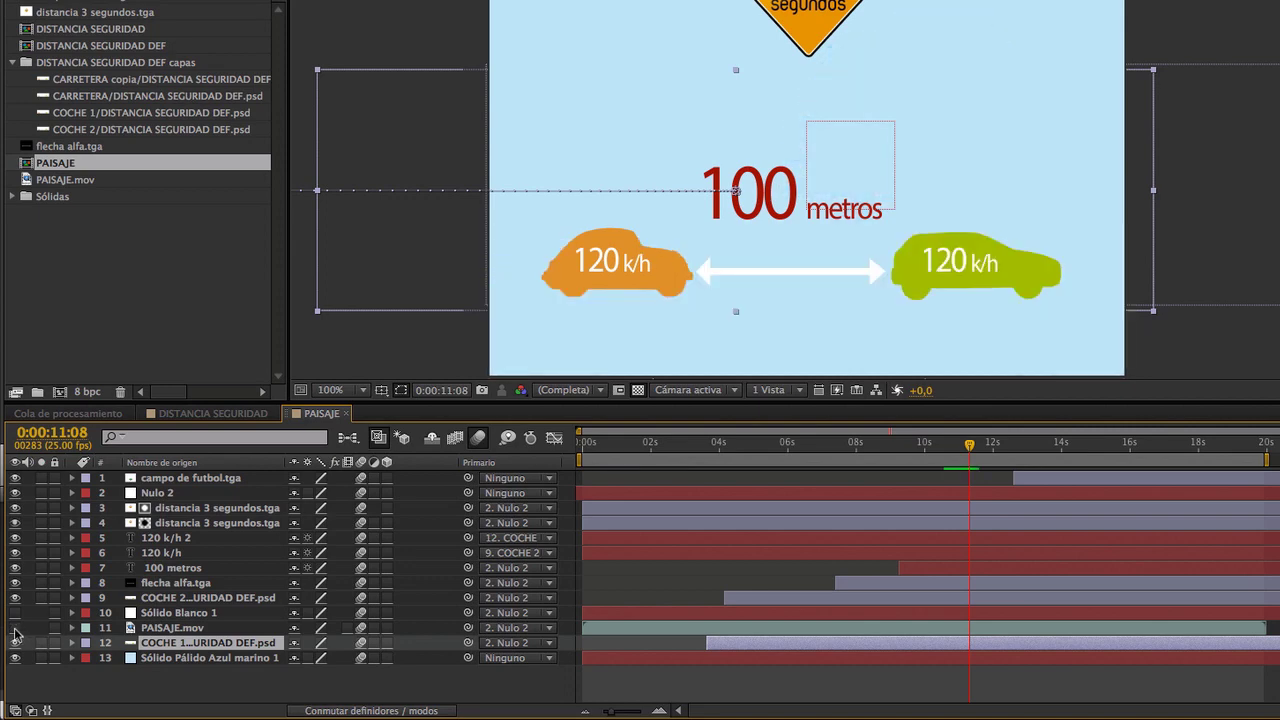
pyautogui.click(15, 628)
# Show Sólido Blanco 1, return the COCHE 1 layer to its place above COCHE 2, and hide the white solid again.
pyautogui.click(15, 613)
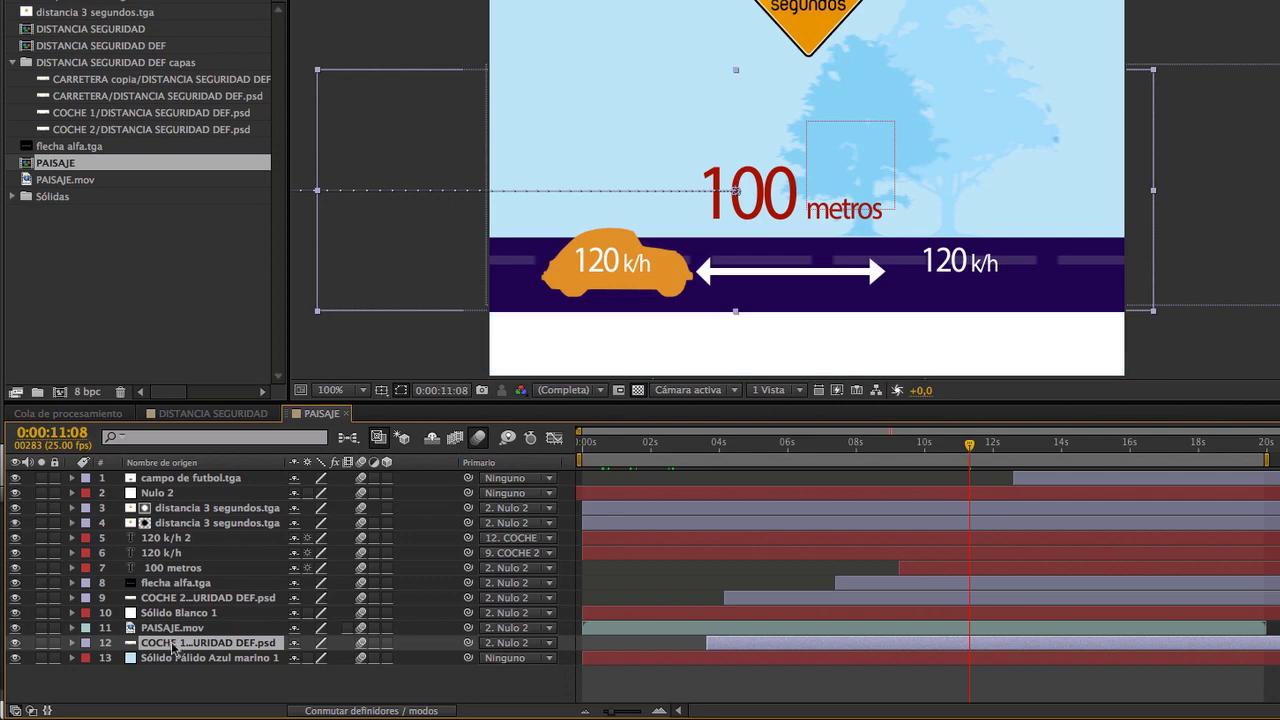
pyautogui.moveTo(172, 647); pyautogui.dragTo(172, 594)
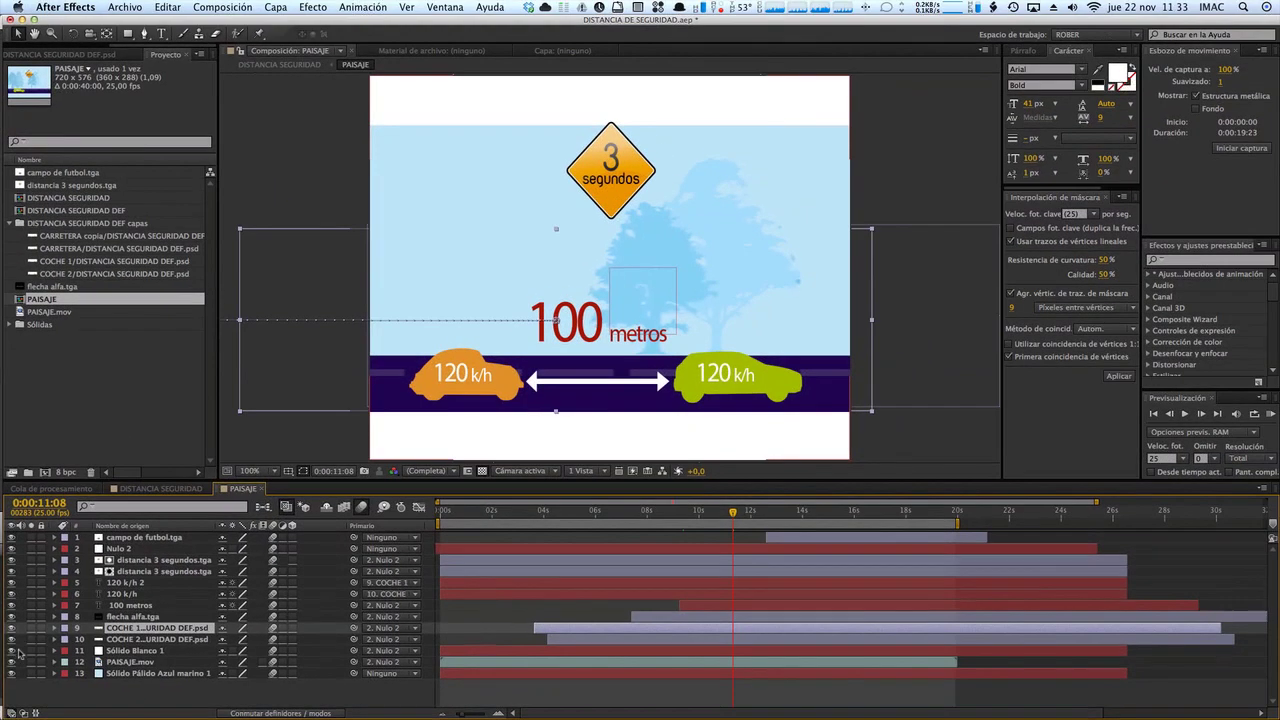
pyautogui.click(13, 651)
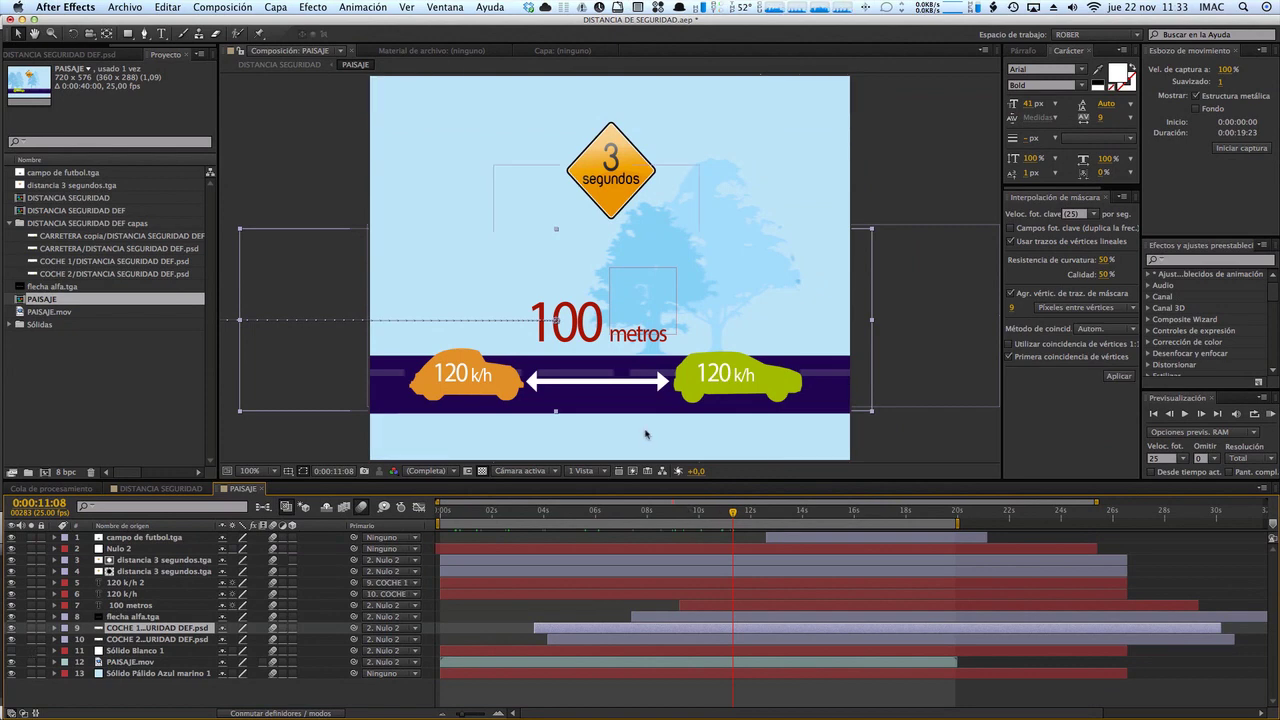
# Run a RAM preview of the PAISAJE composition and stop it at 0:00:06:12.
pyautogui.press('KP_0')
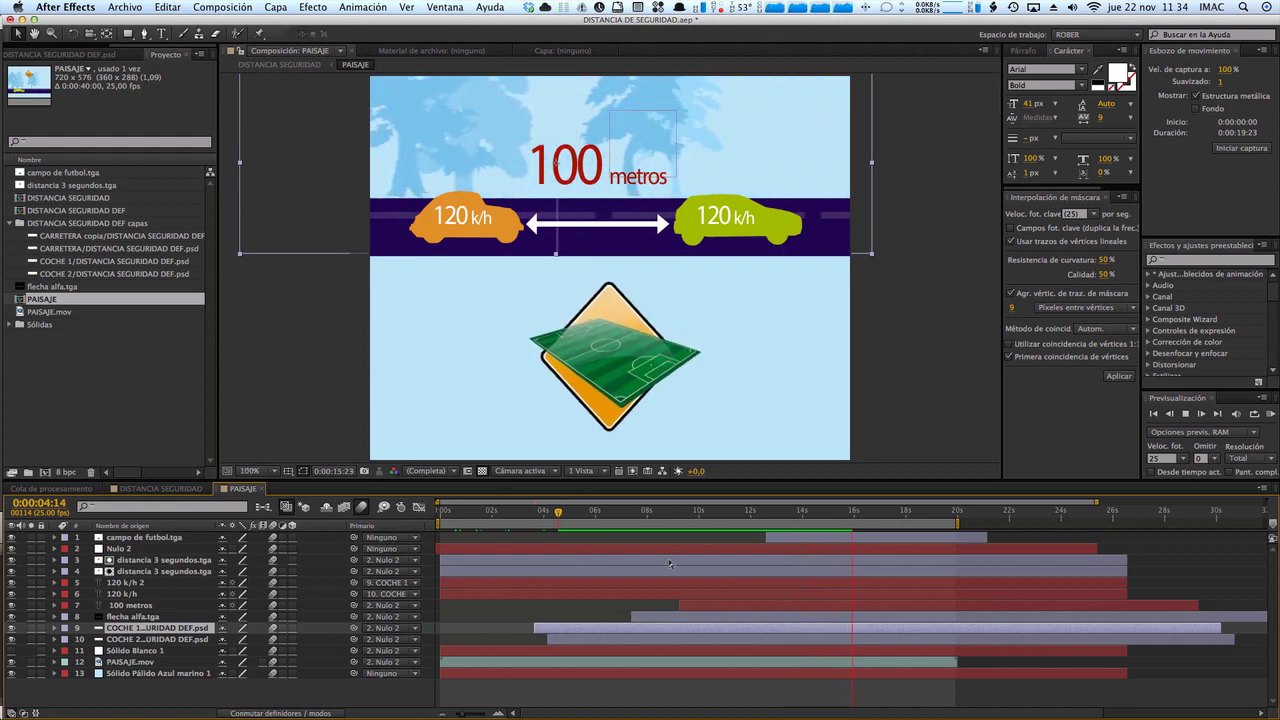
pyautogui.click(607, 511)
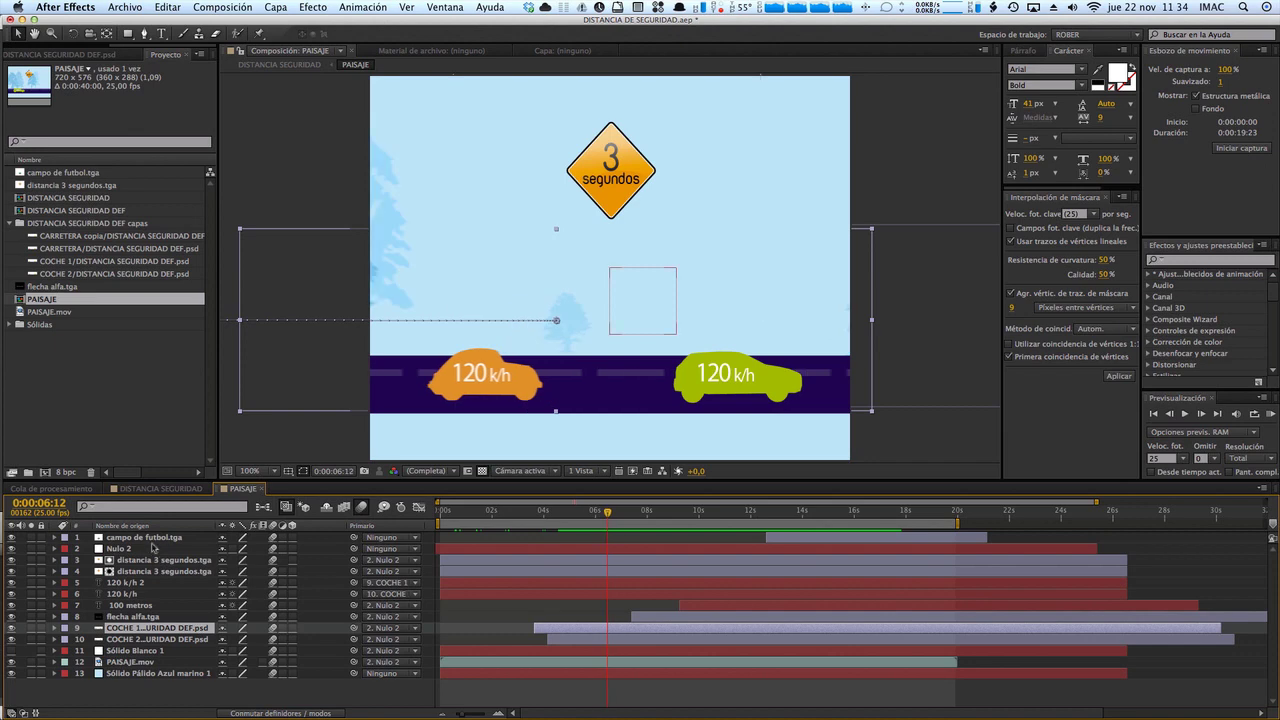
# Add the campo de futbol.tga footage to the PAISAJE composition as a second layer, and delete that new layer.
pyautogui.click(150, 538)
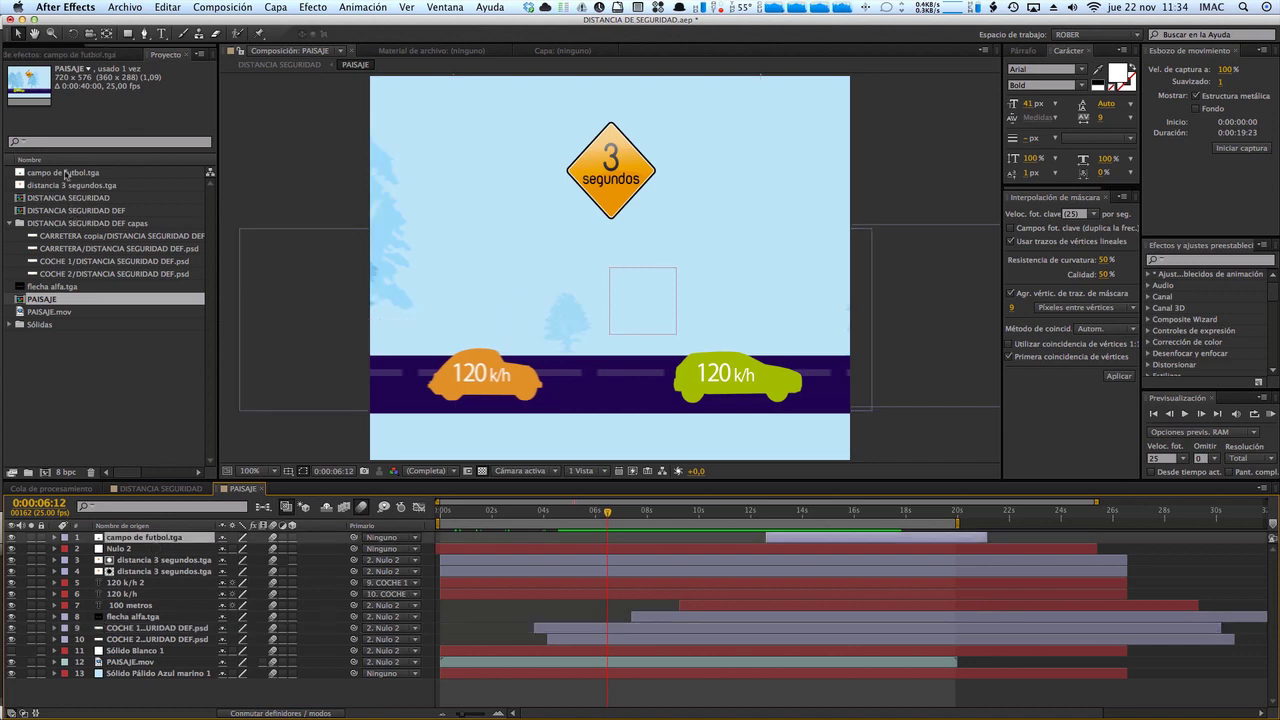
pyautogui.click(65, 173)
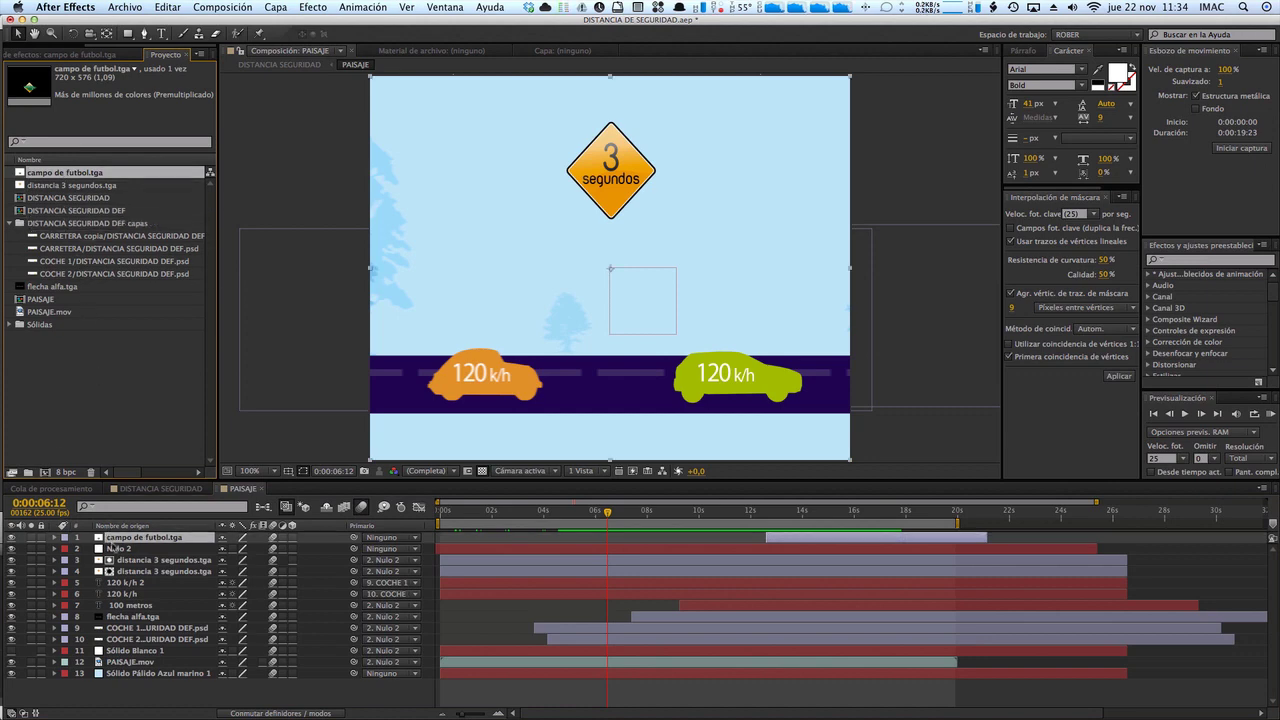
pyautogui.press('super+slash')
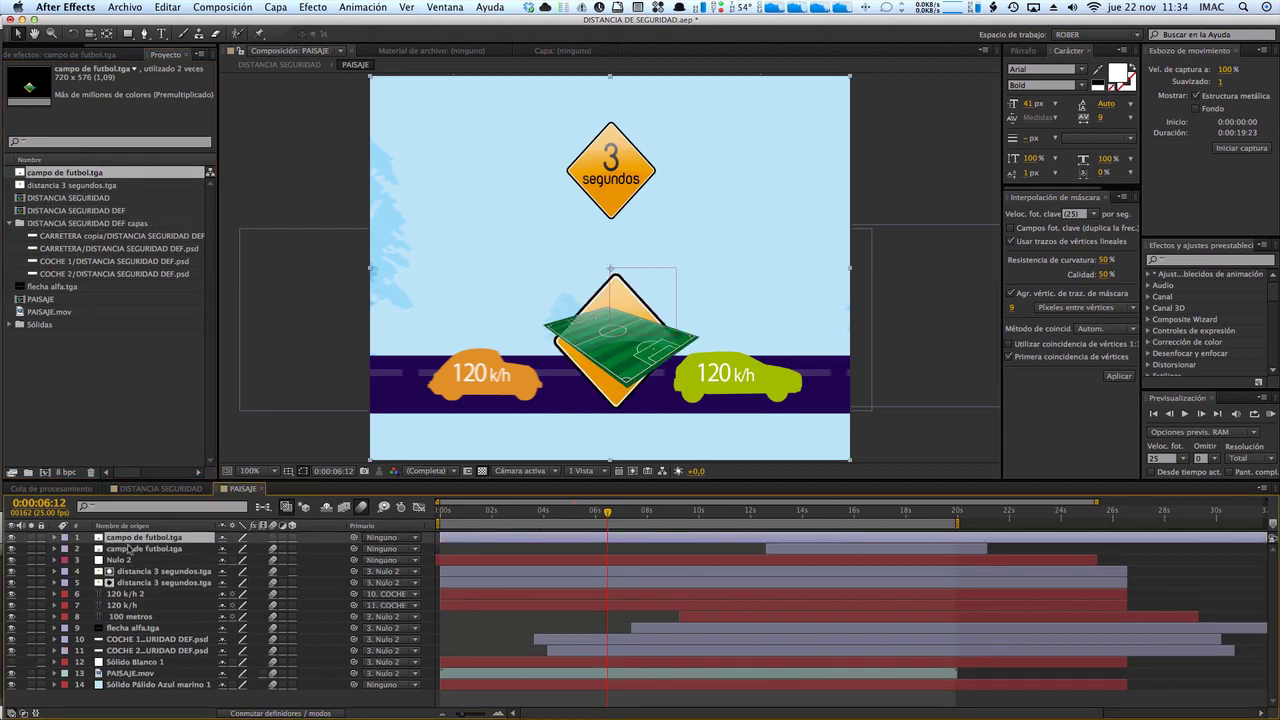
pyautogui.press('Delete')
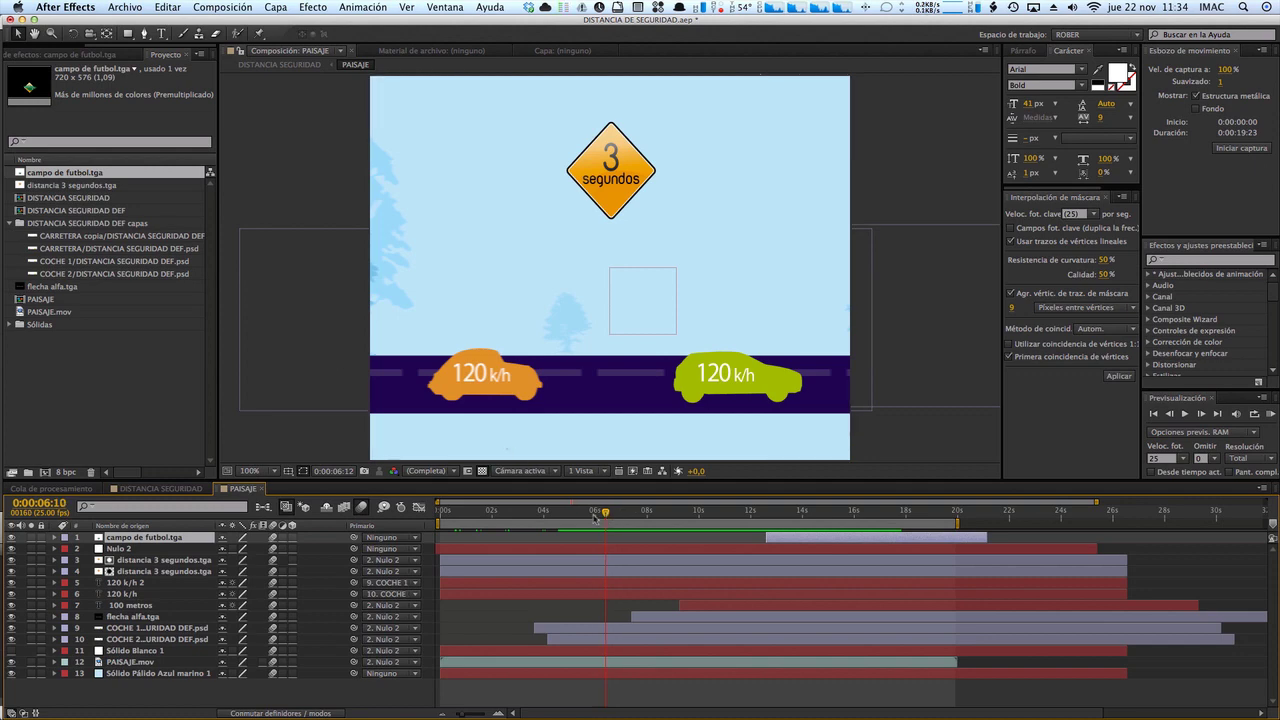
# Set the current time to 0:00:05:18 and reveal the campo de futbol layer's Transform properties in the timeline.
pyautogui.moveTo(594, 517)
pyautogui.mouseDown()
pyautogui.moveTo(553, 517)
pyautogui.moveTo(588, 517)
pyautogui.mouseUp()
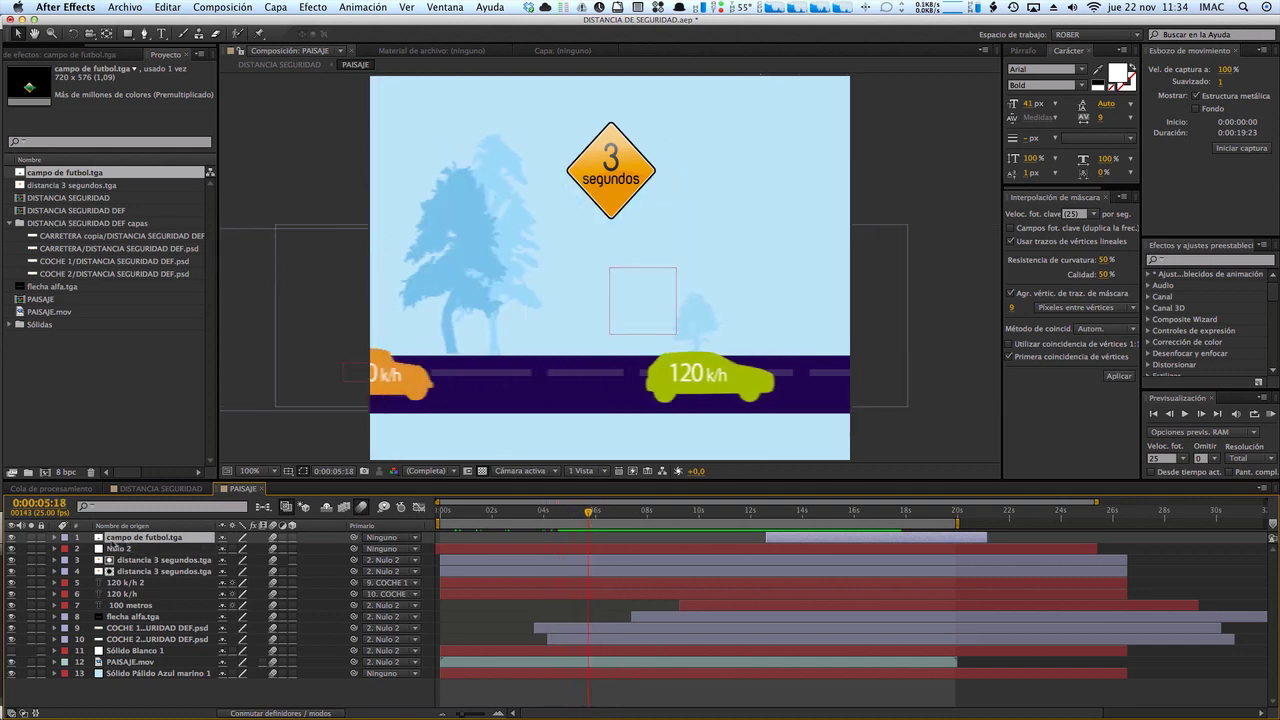
pyautogui.click(55, 538)
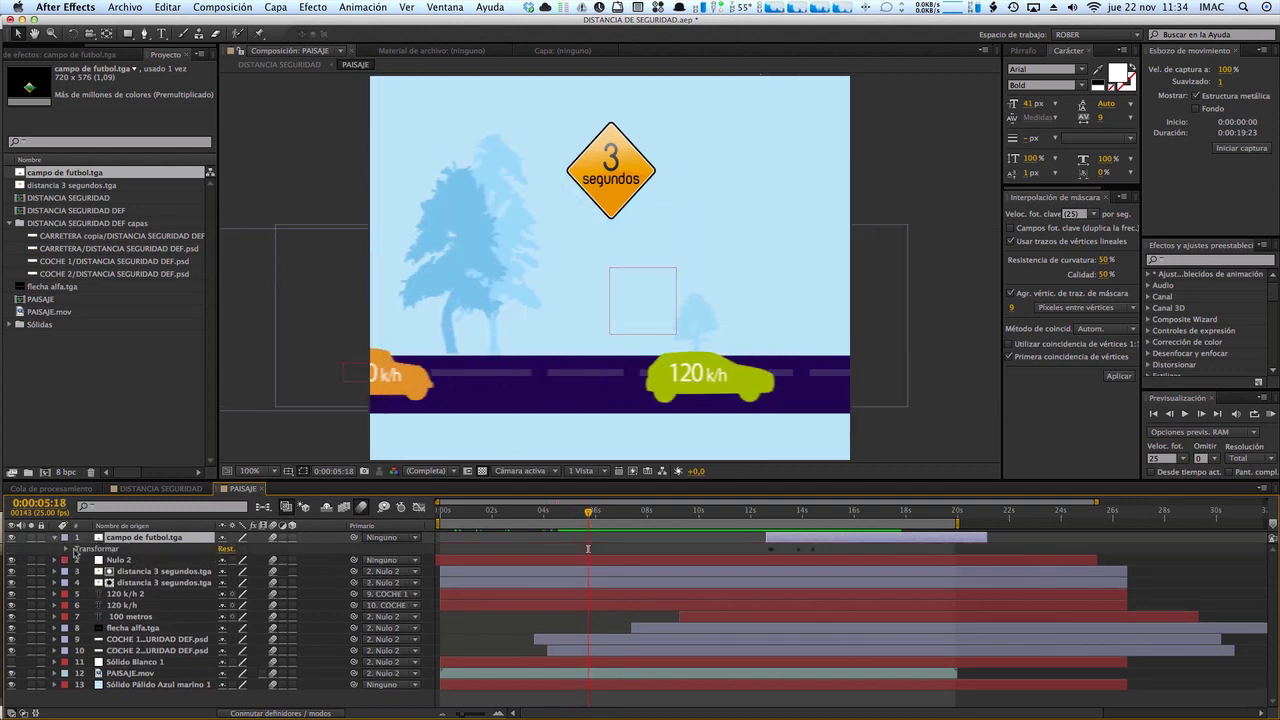
pyautogui.click(66, 549)
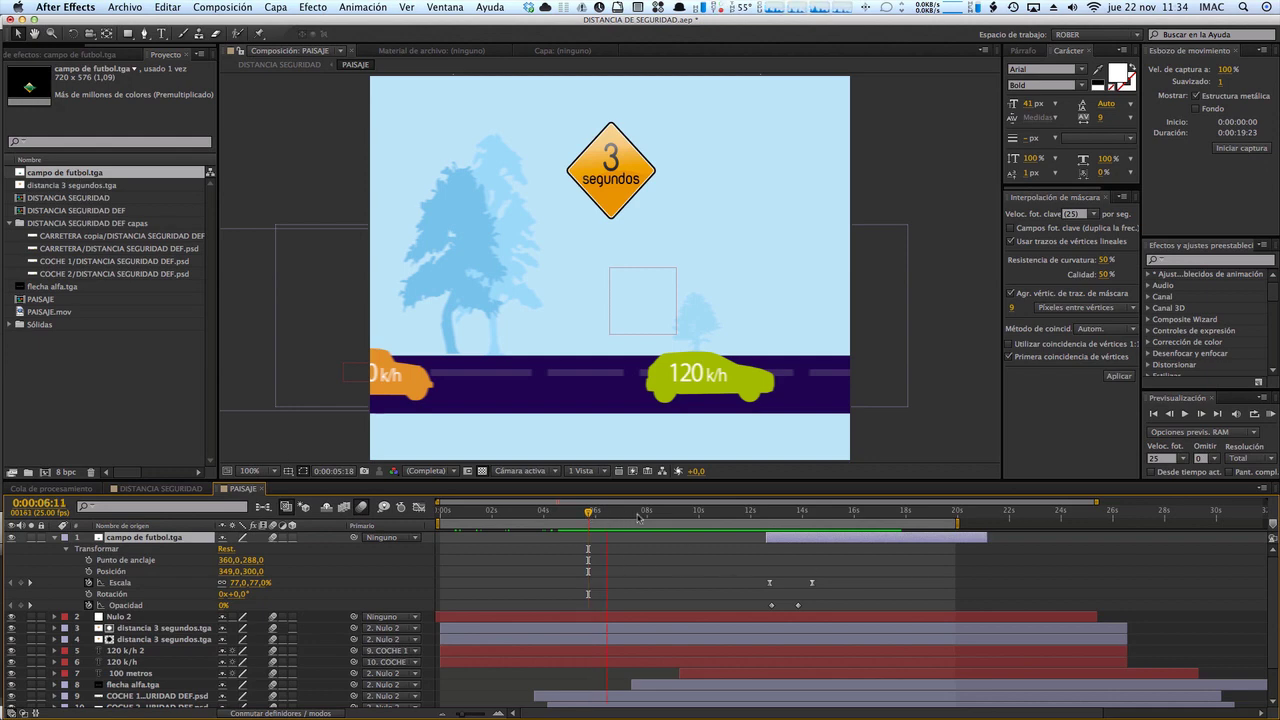
# Move the current time to 0:00:09:17 and open the campo de futbol.tga footage in its own viewer.
pyautogui.moveTo(638, 517); pyautogui.dragTo(690, 517)
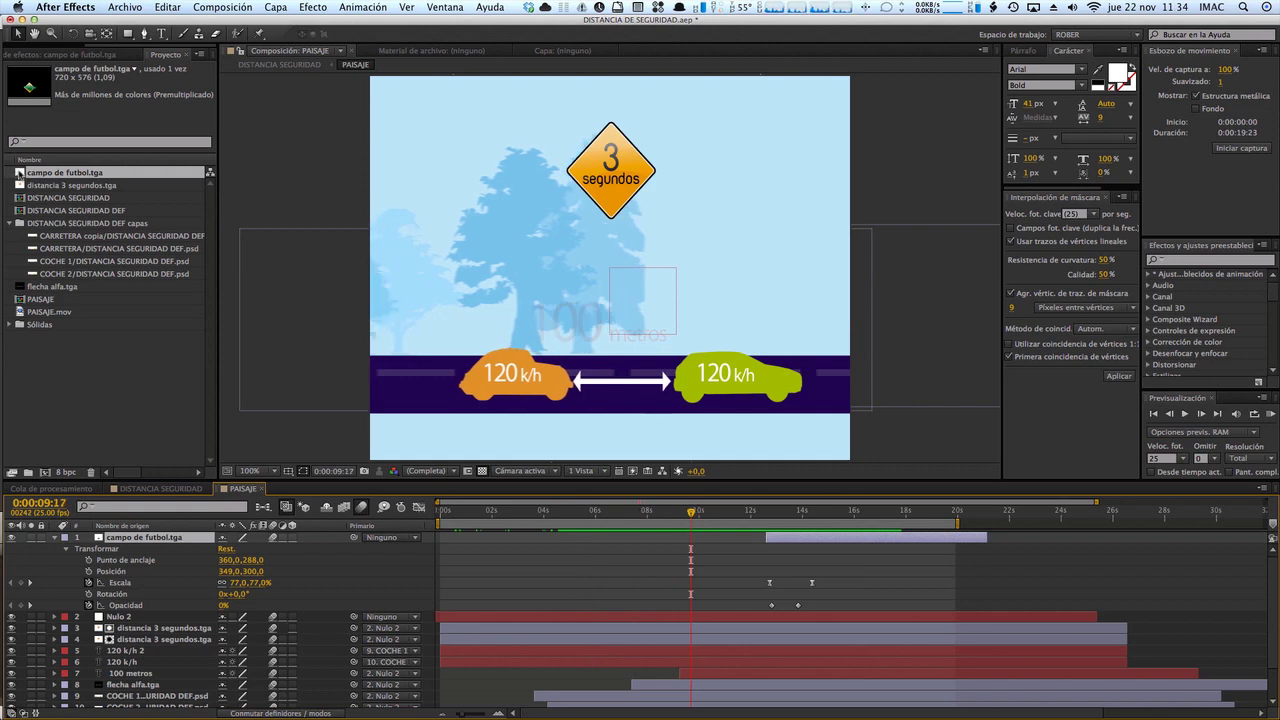
pyautogui.doubleClick(18, 173)
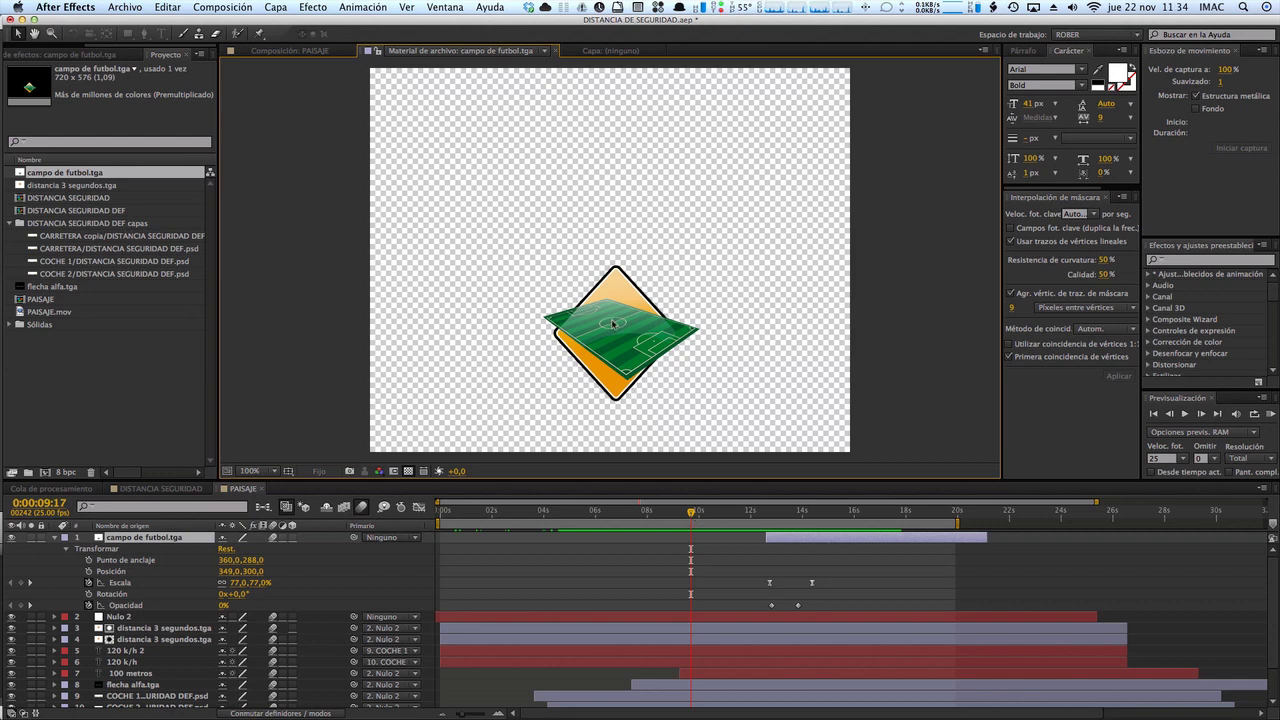
# Scrub the PAISAJE composition around 0:00:15:20, and at 0:00:05:08 reveal the campo de futbol layer's Transform properties.
pyautogui.moveTo(757, 515); pyautogui.dragTo(848, 515)
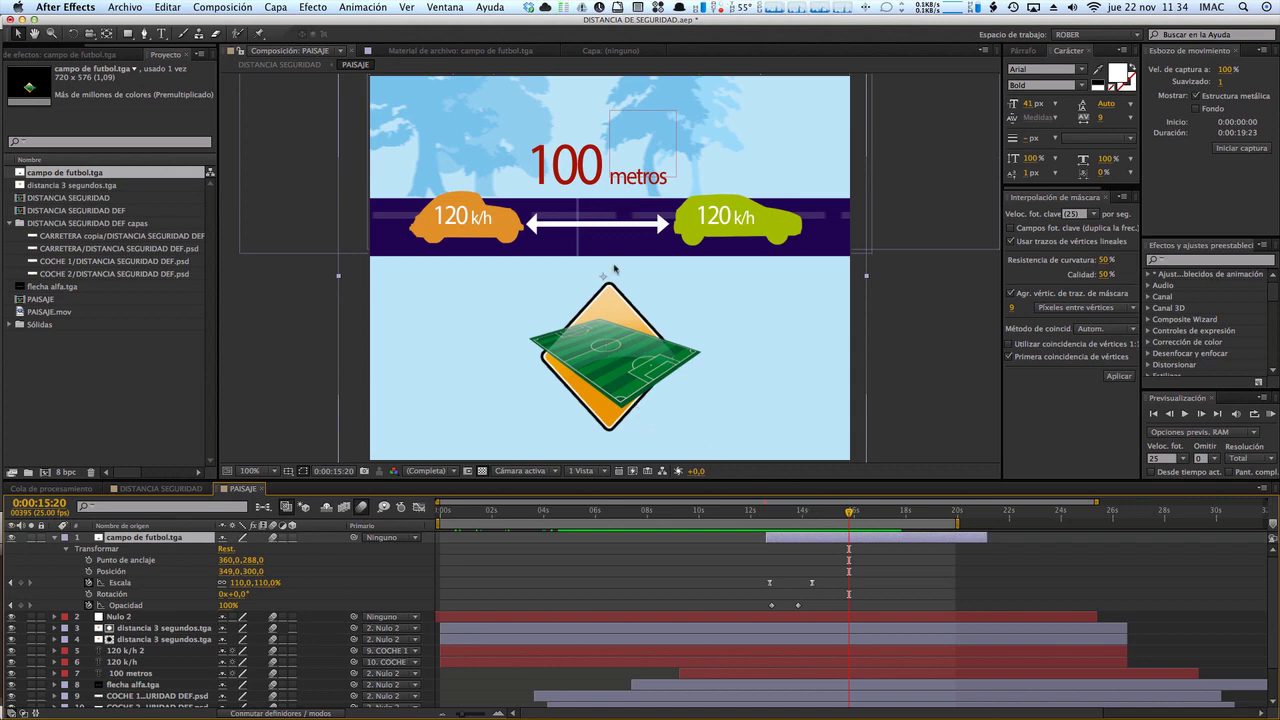
pyautogui.moveTo(848, 512)
pyautogui.mouseDown()
pyautogui.moveTo(771, 516)
pyautogui.moveTo(868, 514)
pyautogui.mouseUp()
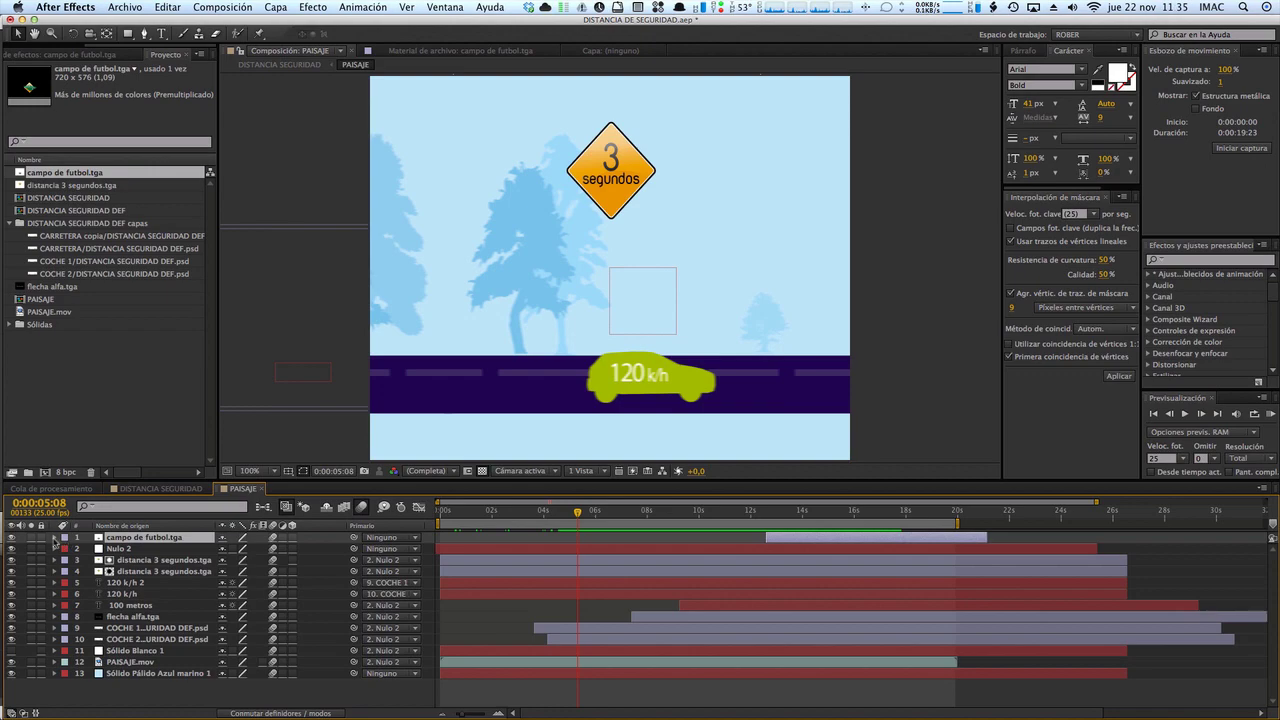
pyautogui.click(54, 537)
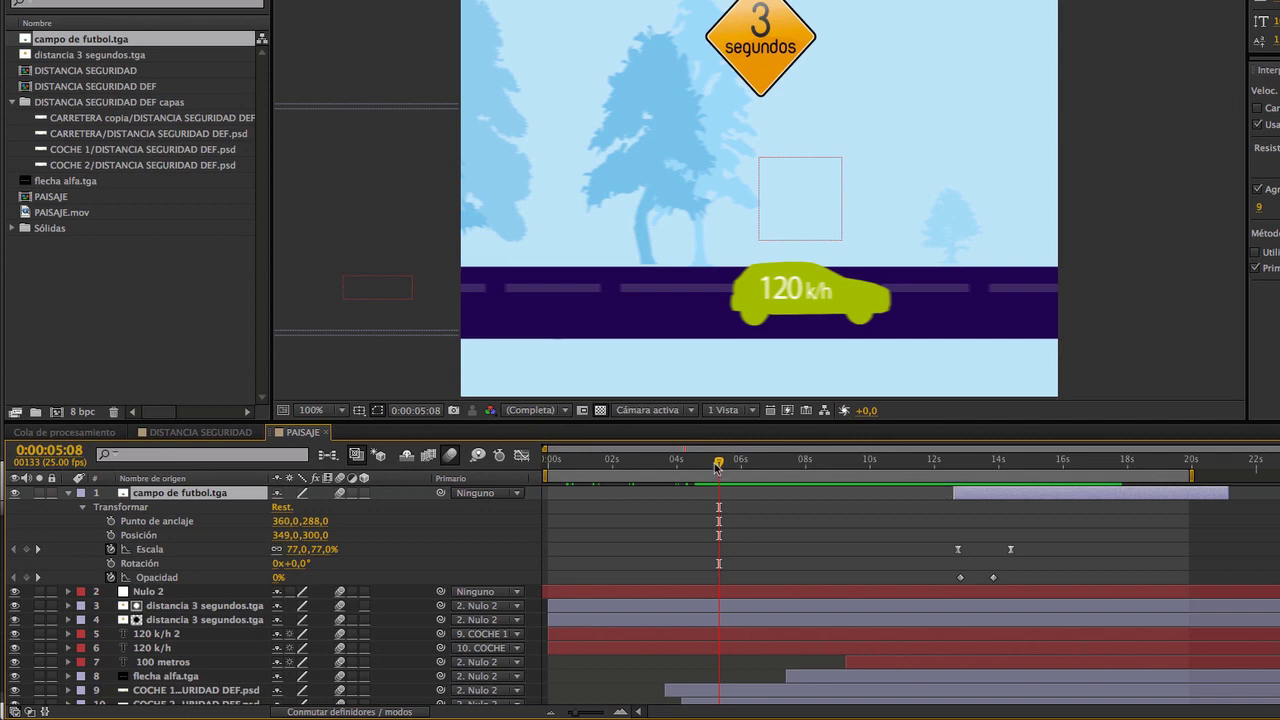
# Scrub the composition from near its start to 0:00:14:02 and highlight the campo de futbol layer's Scale keyframes.
pyautogui.moveTo(717, 466); pyautogui.dragTo(595, 471)
pyautogui.moveTo(803, 483)
pyautogui.mouseDown()
pyautogui.moveTo(988, 494)
pyautogui.moveTo(1002, 507)
pyautogui.mouseUp()
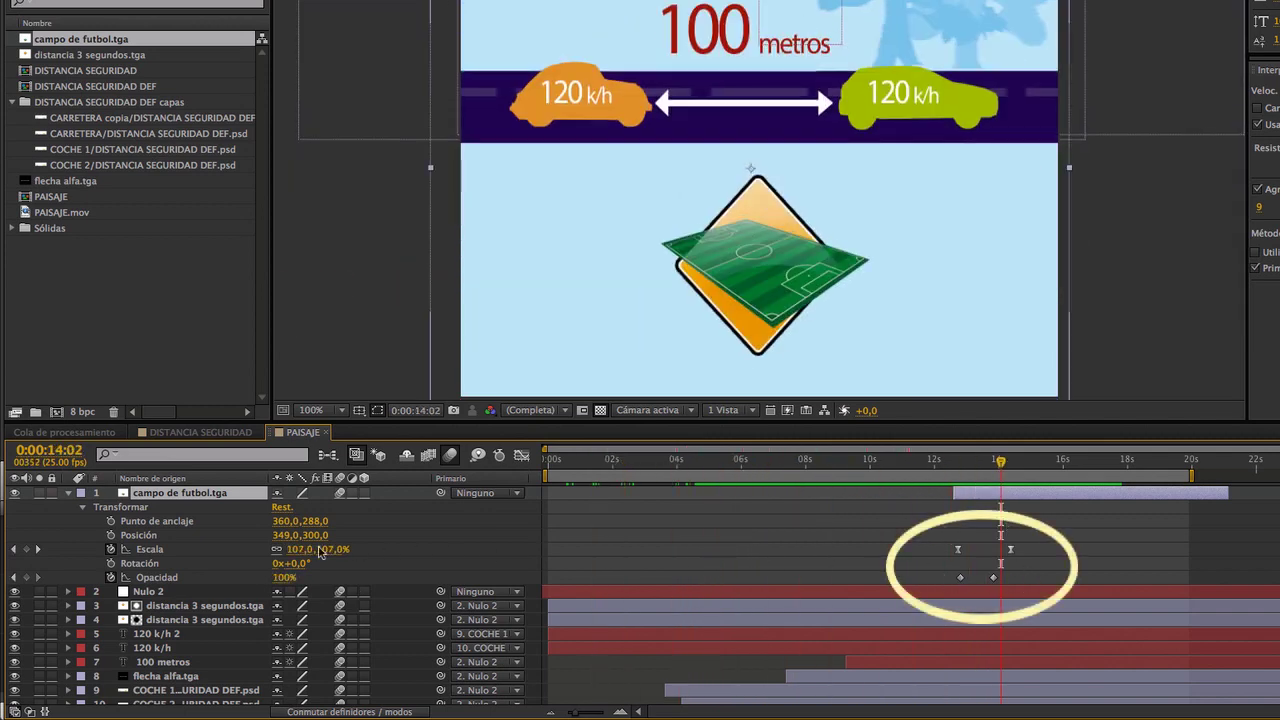
pyautogui.click(178, 550)
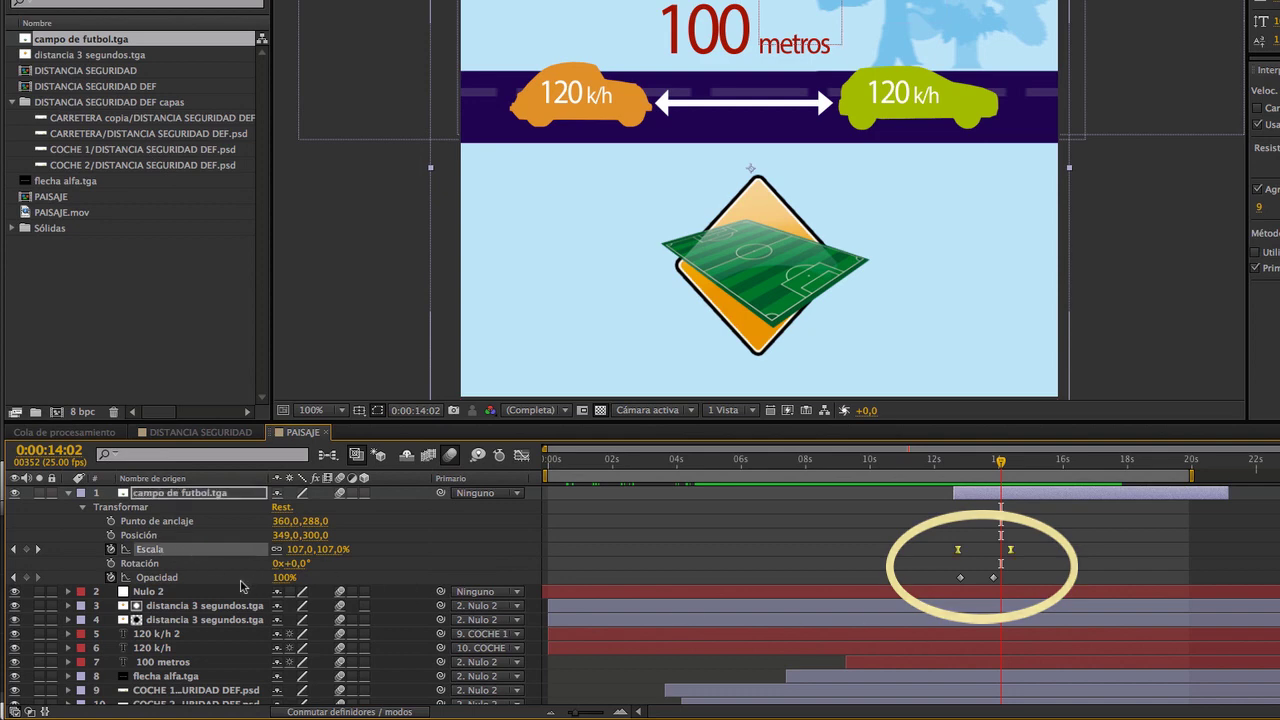
pyautogui.click(1004, 497)
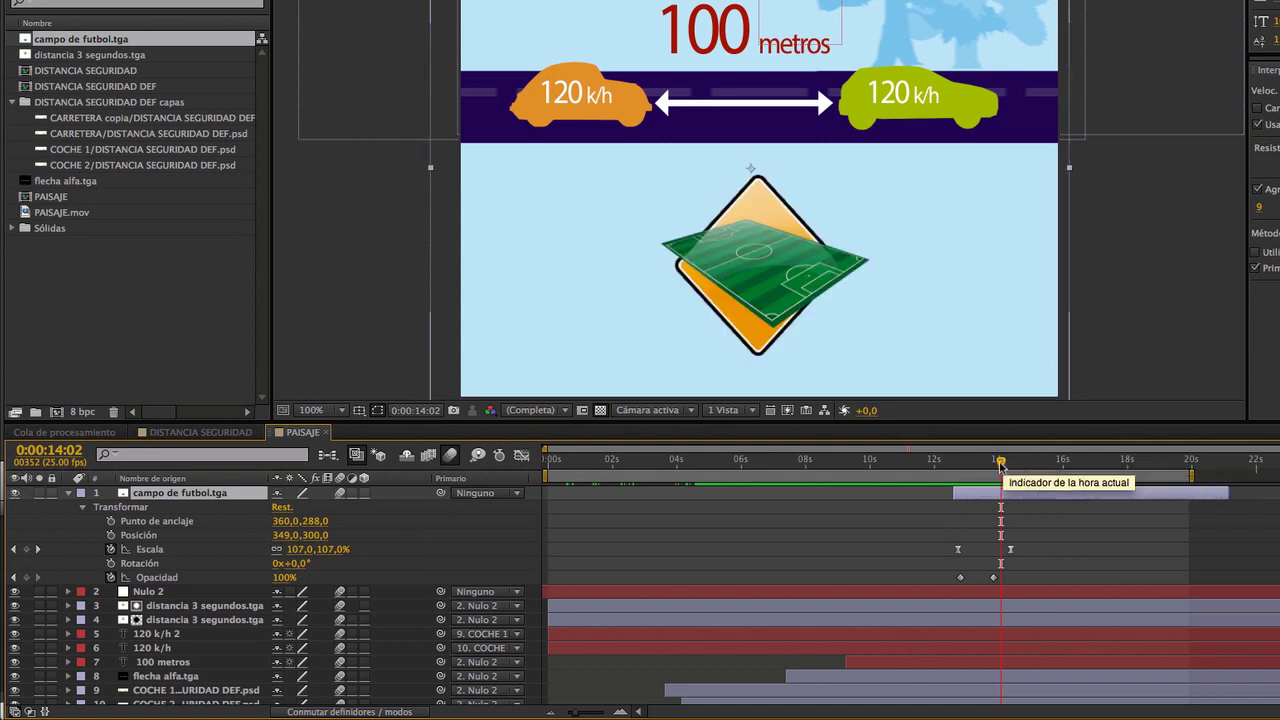
# Scrub between 0:00:12:17 and 0:00:13:23 to examine the campo de futbol layer's Scale and Opacity keyframes.
pyautogui.moveTo(1000, 462); pyautogui.dragTo(966, 466)
pyautogui.moveTo(958, 551)
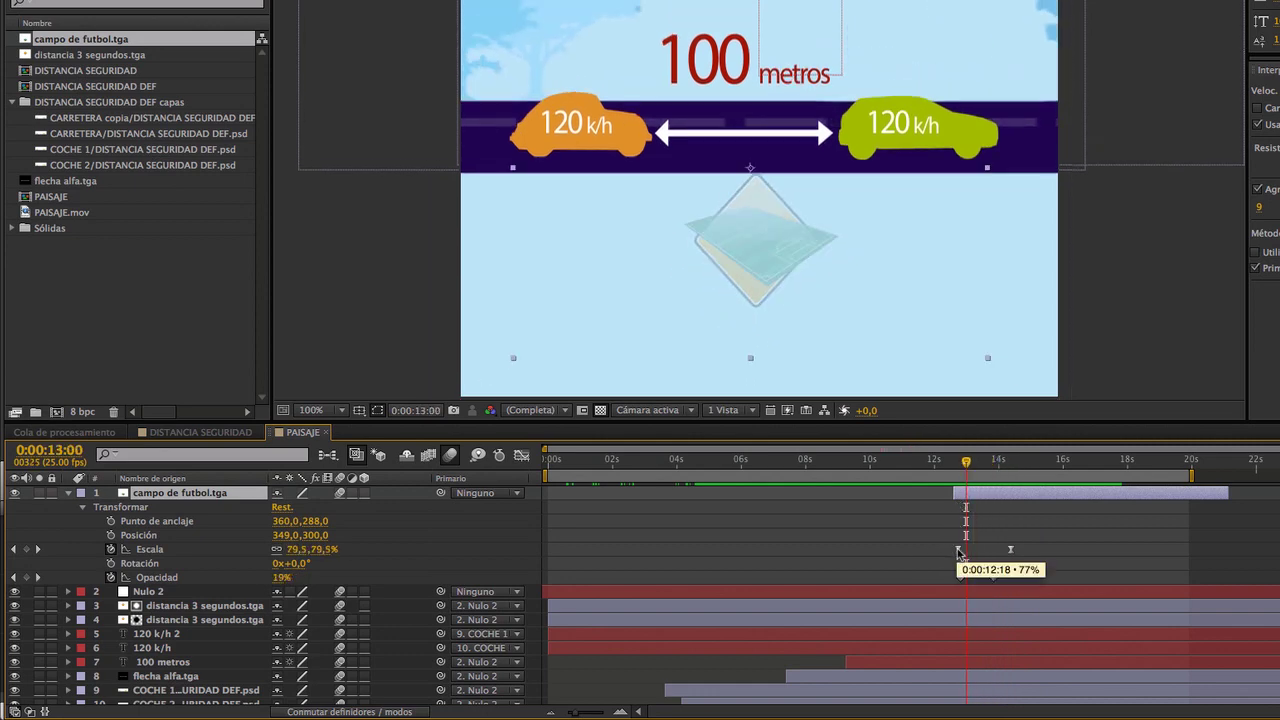
pyautogui.click(941, 553)
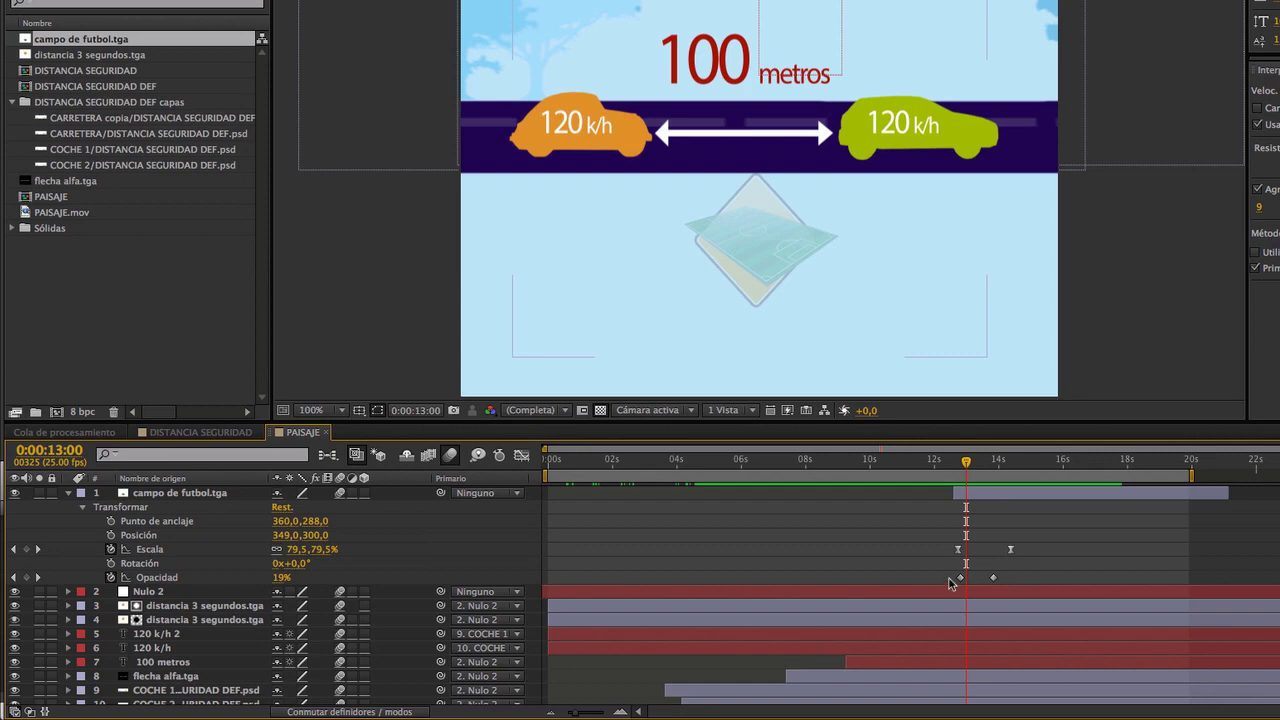
pyautogui.moveTo(964, 466); pyautogui.dragTo(995, 468)
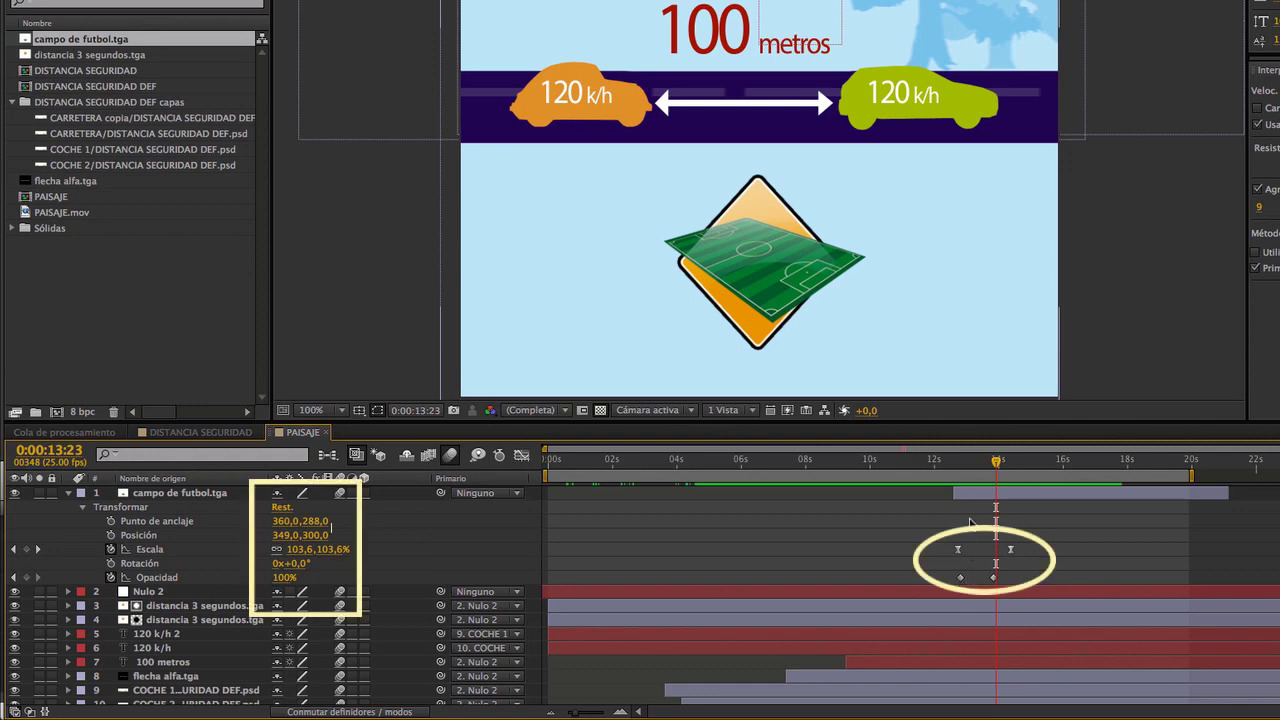
pyautogui.moveTo(978, 466); pyautogui.dragTo(957, 470)
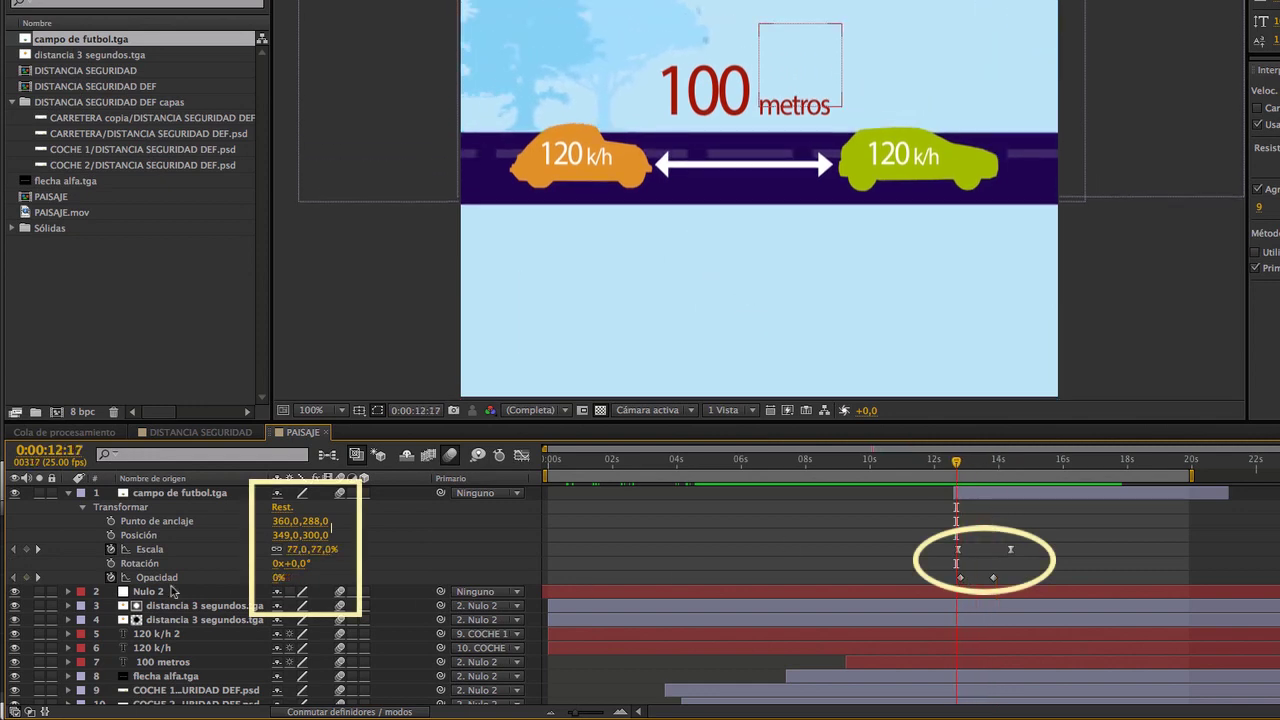
# Step through the campo de futbol layer's two Scale keyframes and move the current time to 0:00:14:12.
pyautogui.click(38, 549)
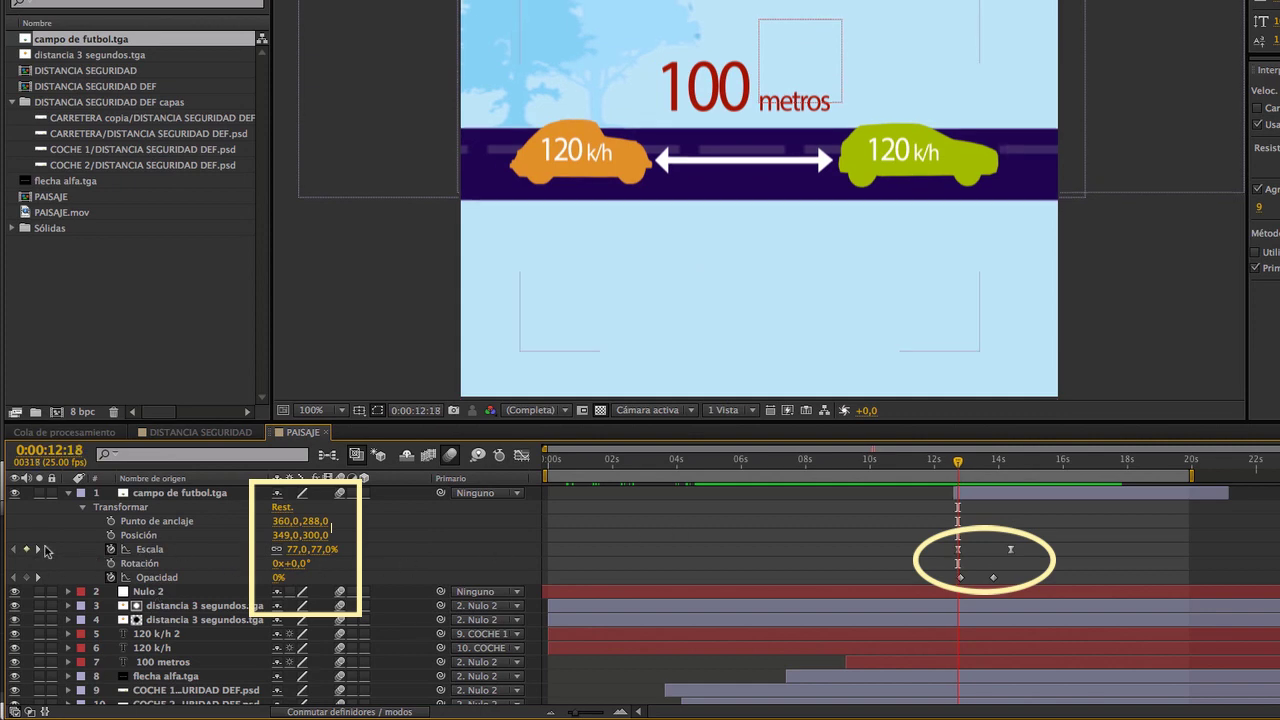
pyautogui.click(38, 549)
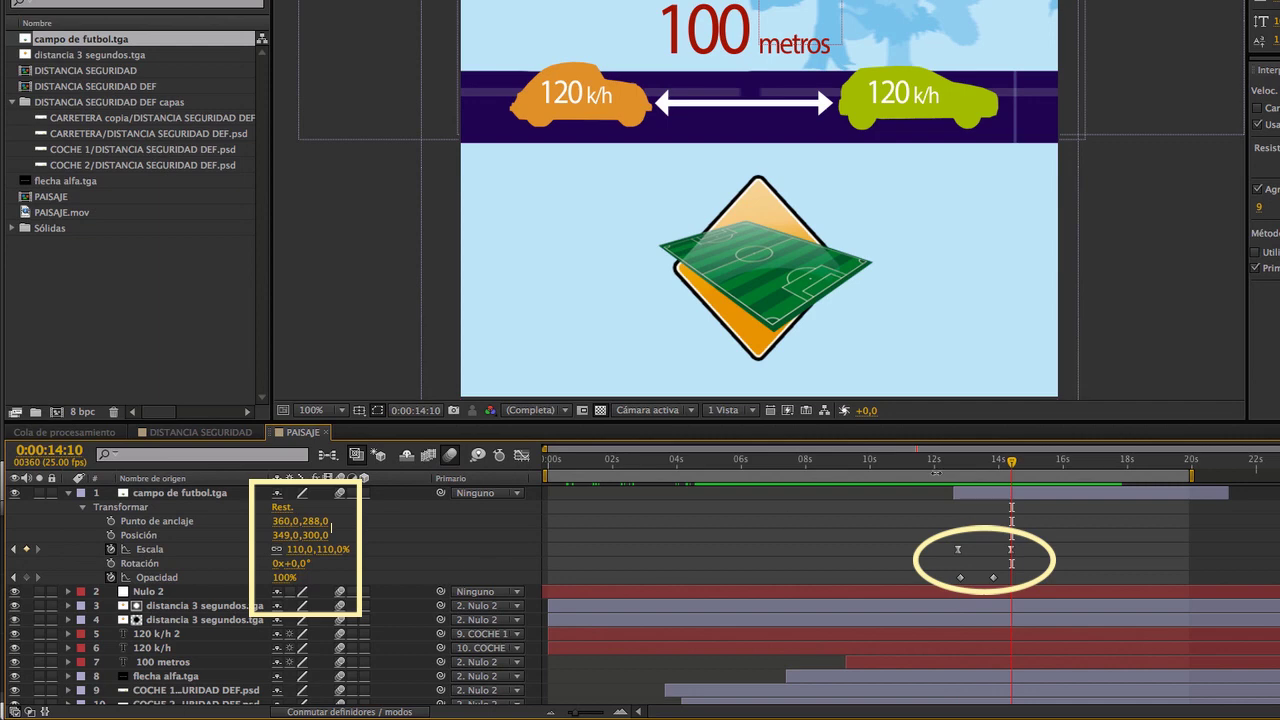
pyautogui.moveTo(1010, 467)
pyautogui.mouseDown()
pyautogui.moveTo(952, 464)
pyautogui.moveTo(1014, 464)
pyautogui.mouseUp()
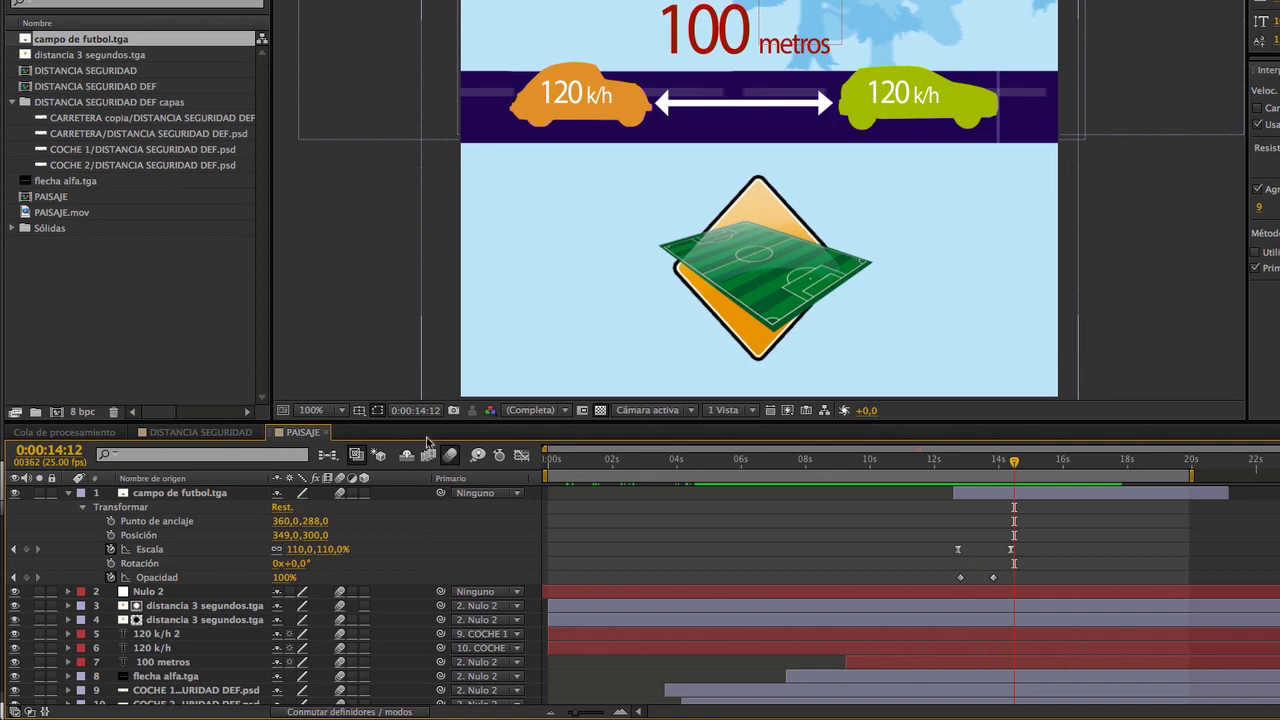
# Solo the campo de futbol layer, move the current time to 0:00:15:08, and turn the solo off.
pyautogui.click(39, 493)
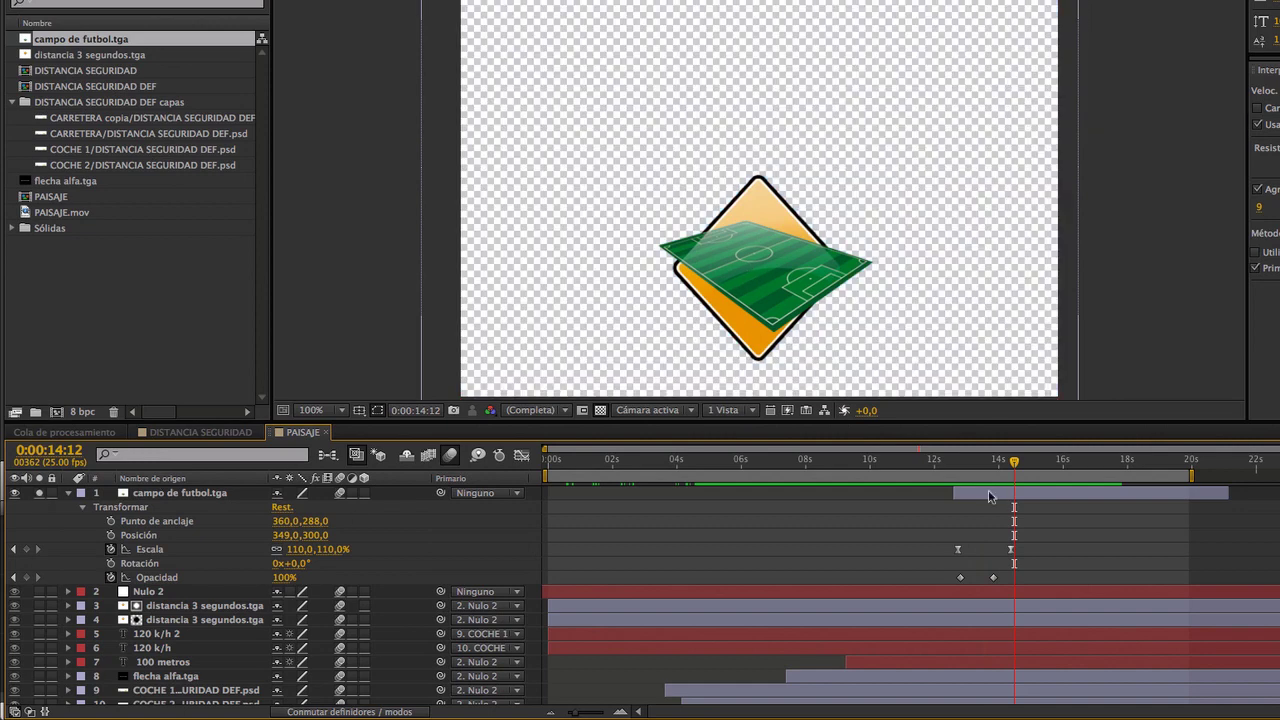
pyautogui.moveTo(1014, 464); pyautogui.dragTo(1041, 468)
pyautogui.click(39, 493)
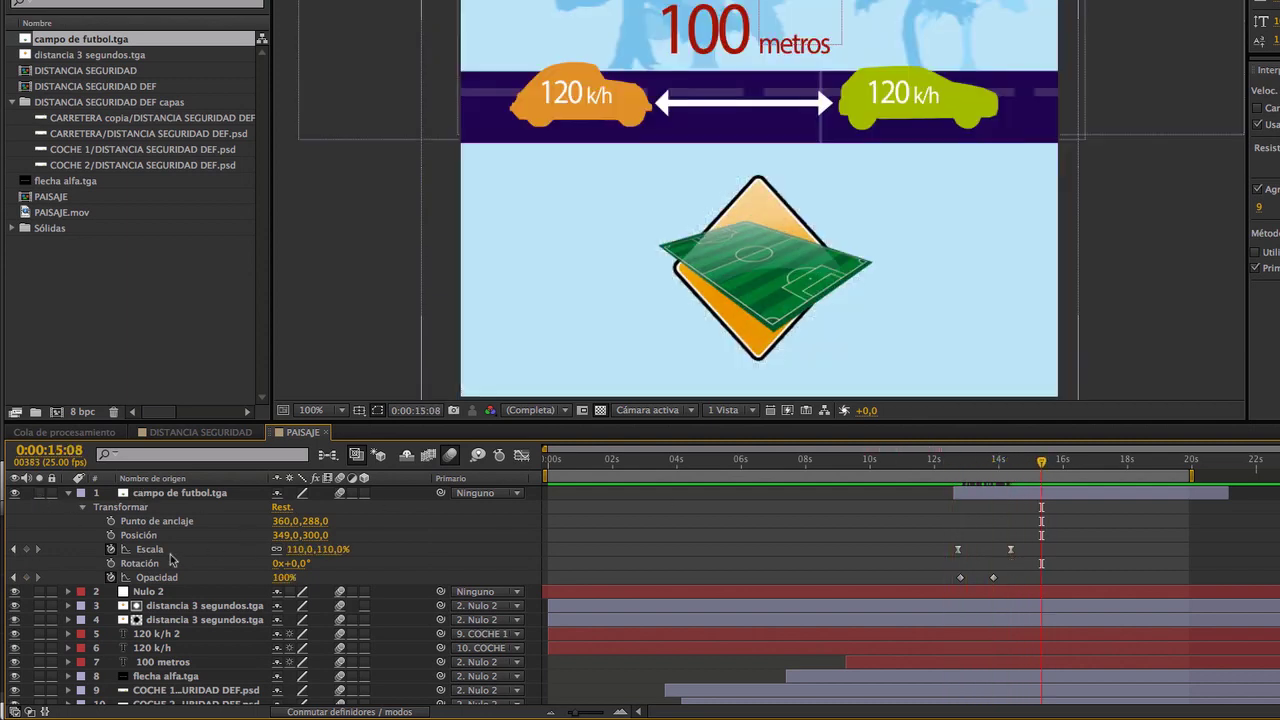
# Select the campo de futbol layer's Anchor Point, solo the layer, and try rotating it about that point.
pyautogui.click(748, 180)
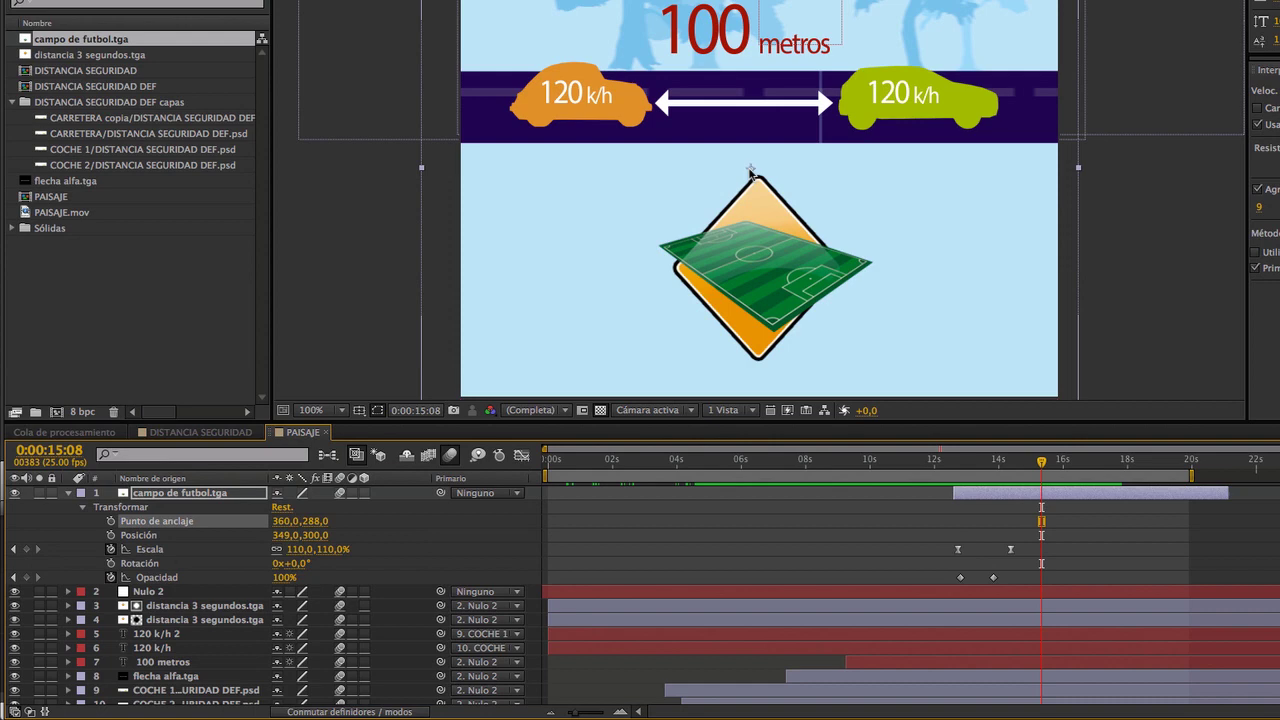
pyautogui.click(39, 493)
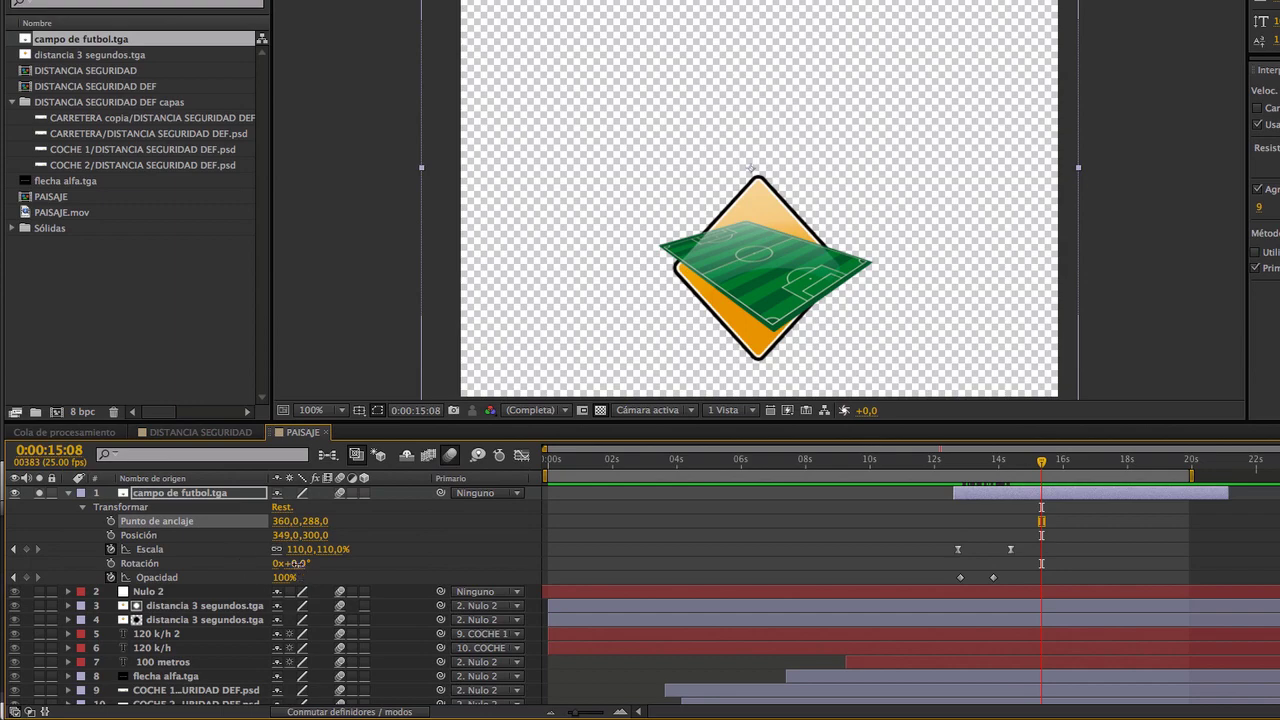
pyautogui.moveTo(300, 570); pyautogui.dragTo(360, 571)
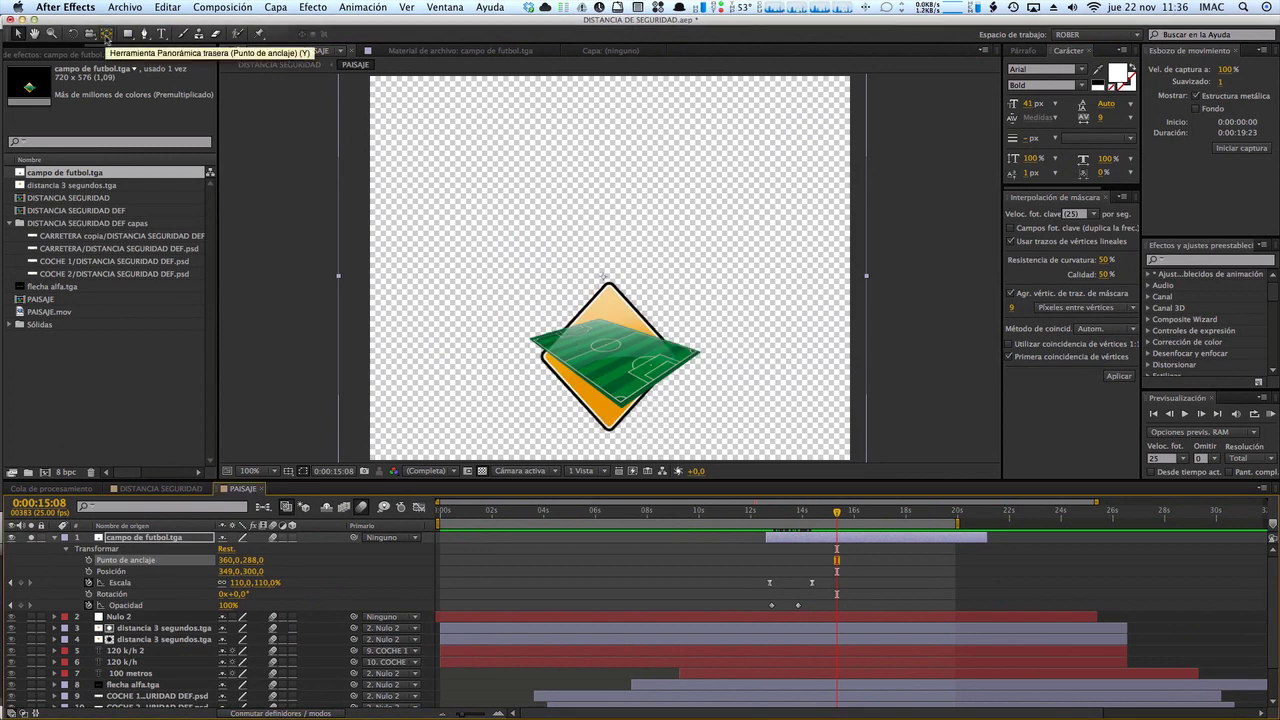
# Try moving the anchor point to the pitch's centre at about 368, 384 with the Pan Behind tool and rotating the layer 6°.
pyautogui.click(107, 33)
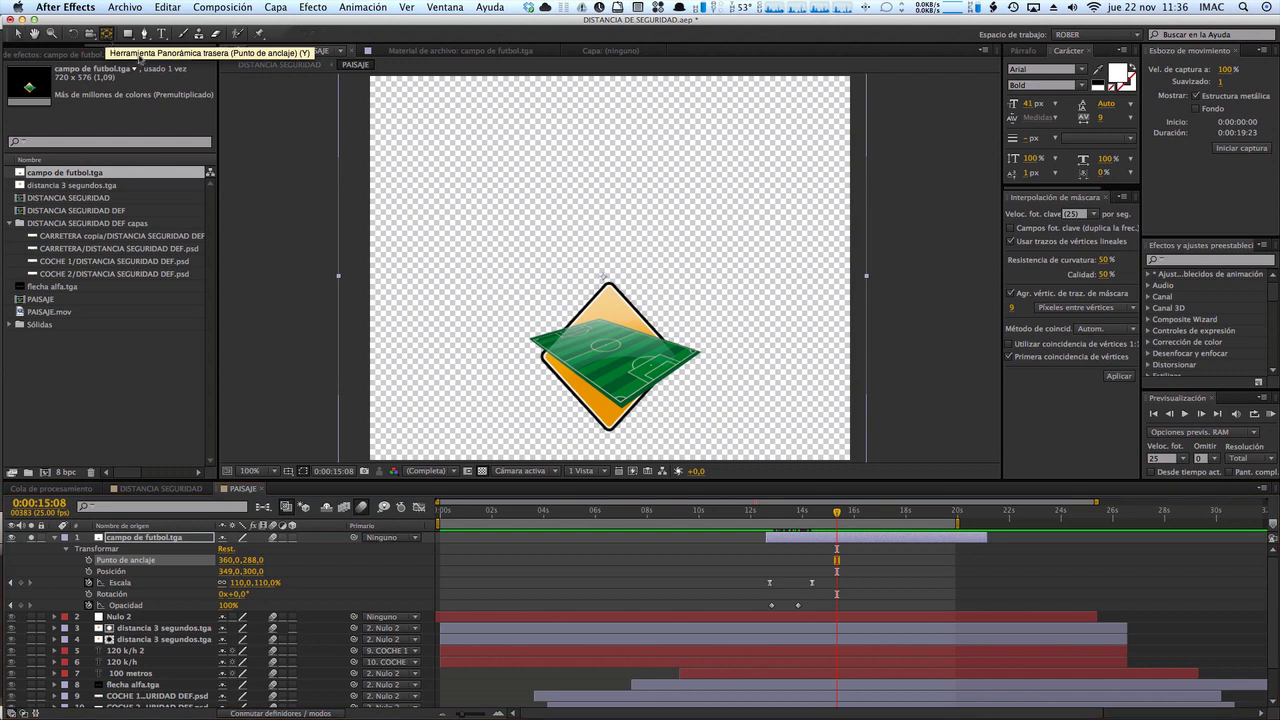
pyautogui.moveTo(604, 280); pyautogui.dragTo(607, 348)
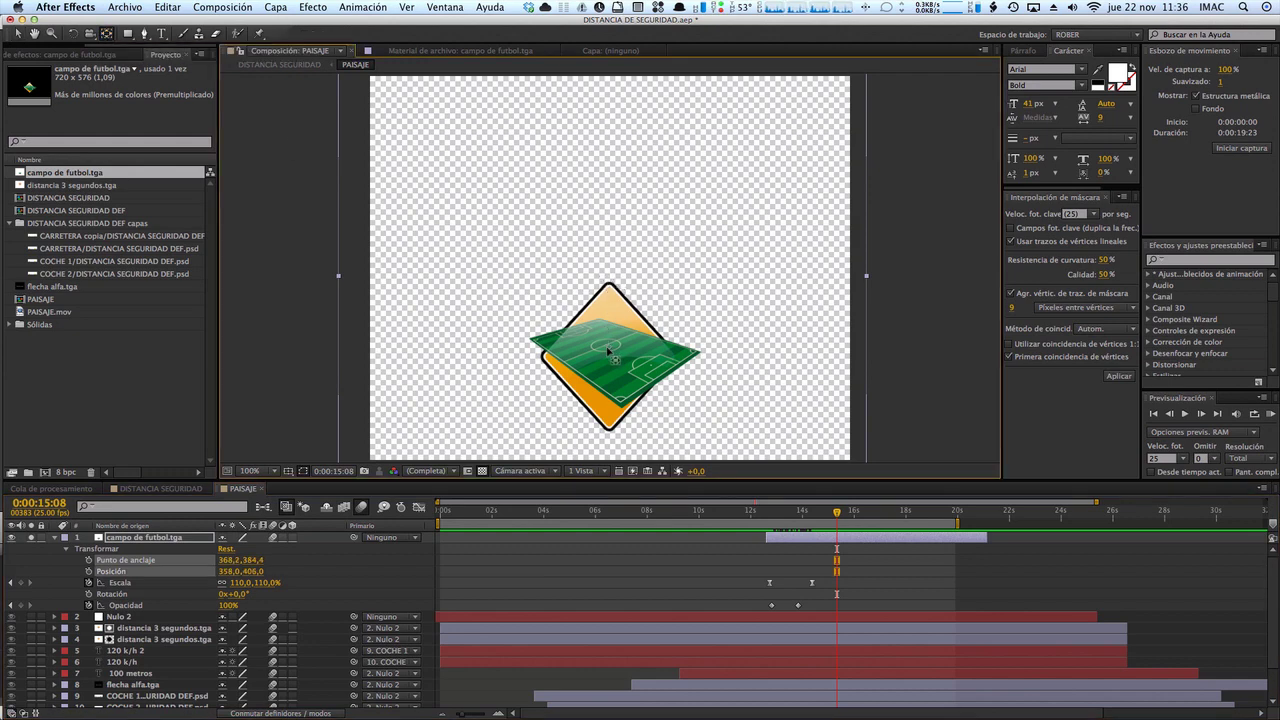
pyautogui.moveTo(238, 594)
pyautogui.mouseDown()
pyautogui.moveTo(295, 596)
pyautogui.moveTo(250, 605)
pyautogui.mouseUp()
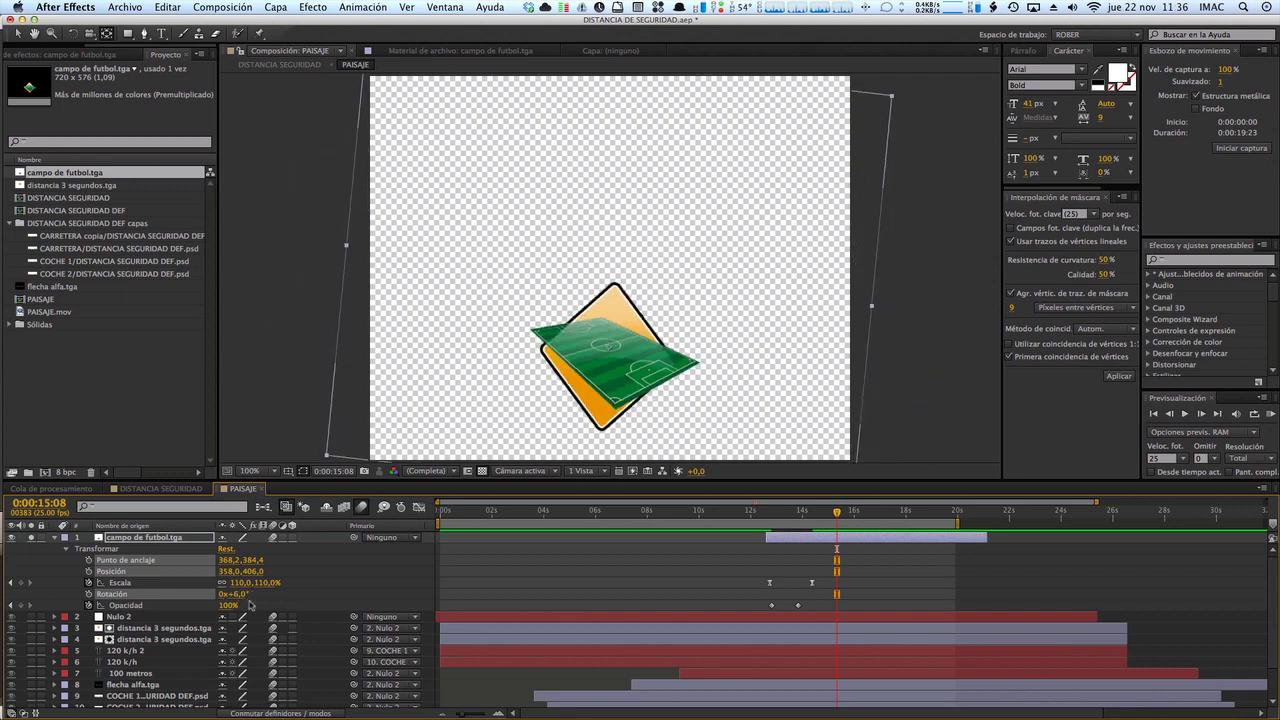
# Undo the campo de futbol layer's rotation and anchor point move.
pyautogui.press('super+z')
pyautogui.press('super+z')
pyautogui.press('super+z')
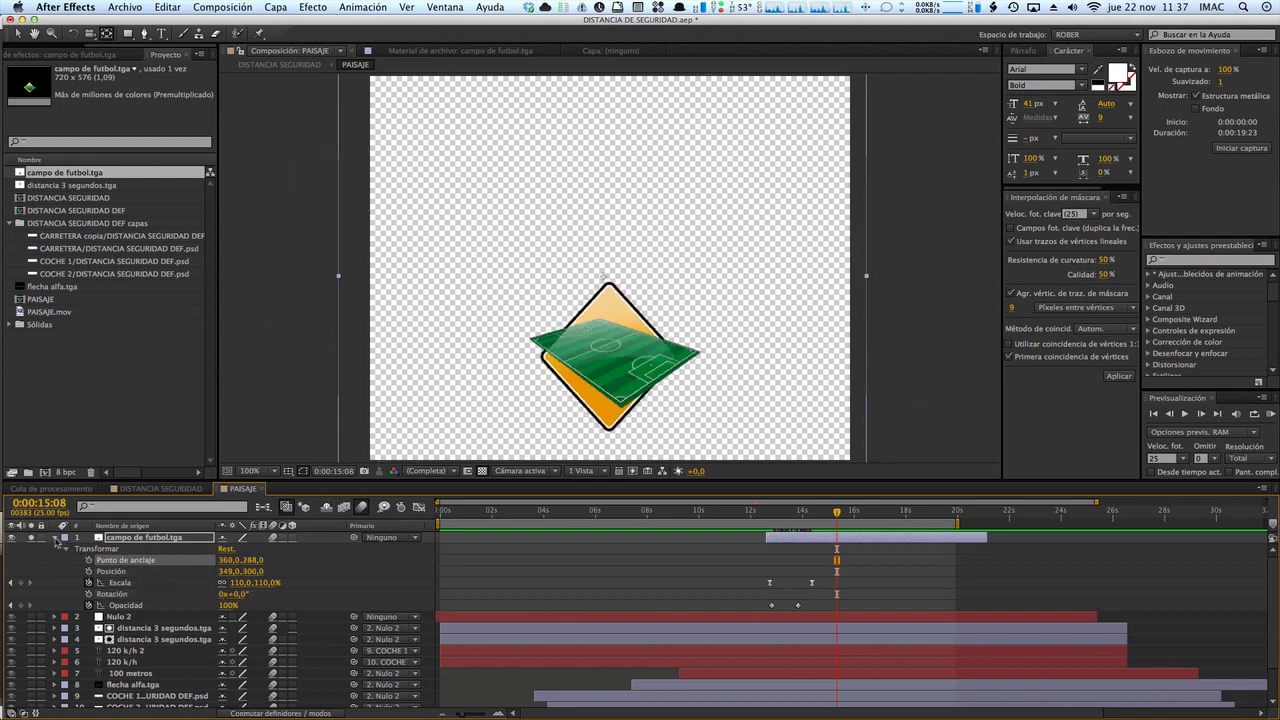
# Try out the campo de futbol layer's Position and Scale properties, and move the current time to 0:00:14:07.
pyautogui.click(111, 571)
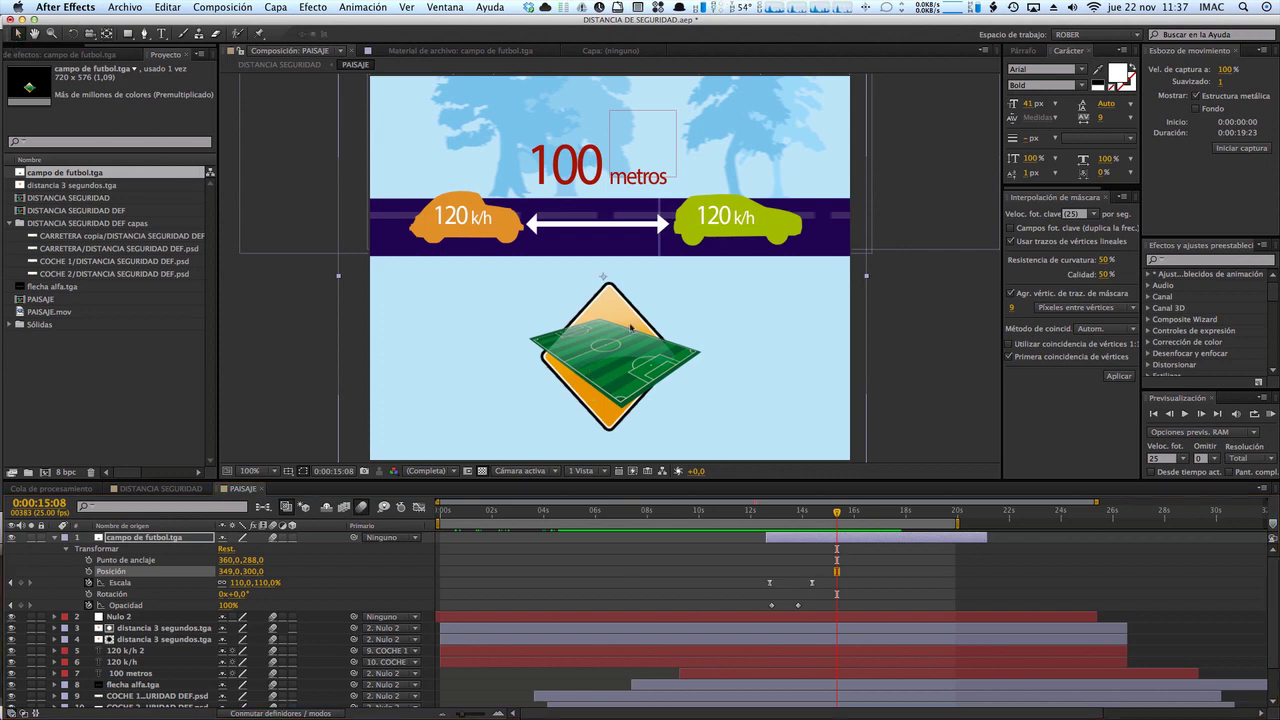
pyautogui.moveTo(632, 354)
pyautogui.mouseDown()
pyautogui.moveTo(720, 354)
pyautogui.moveTo(531, 357)
pyautogui.moveTo(772, 370)
pyautogui.moveTo(601, 218)
pyautogui.moveTo(662, 361)
pyautogui.moveTo(694, 283)
pyautogui.moveTo(614, 348)
pyautogui.moveTo(671, 349)
pyautogui.moveTo(632, 357)
pyautogui.mouseUp()
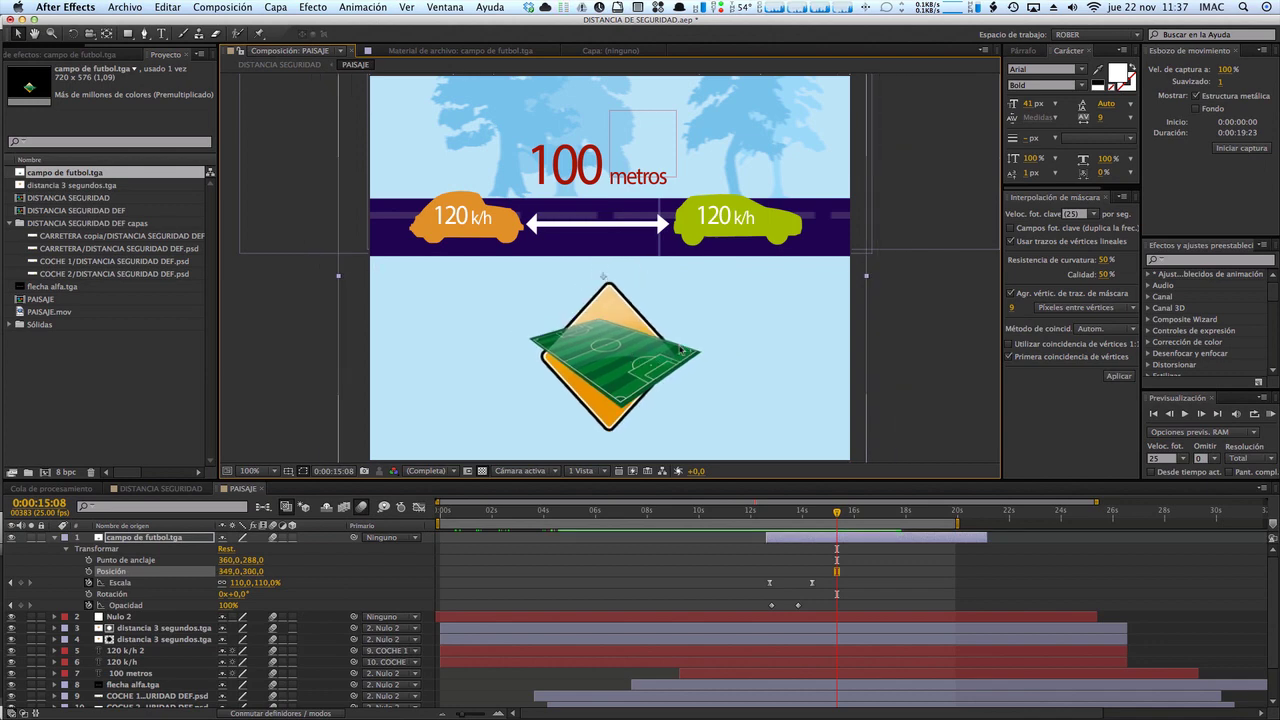
pyautogui.click(190, 583)
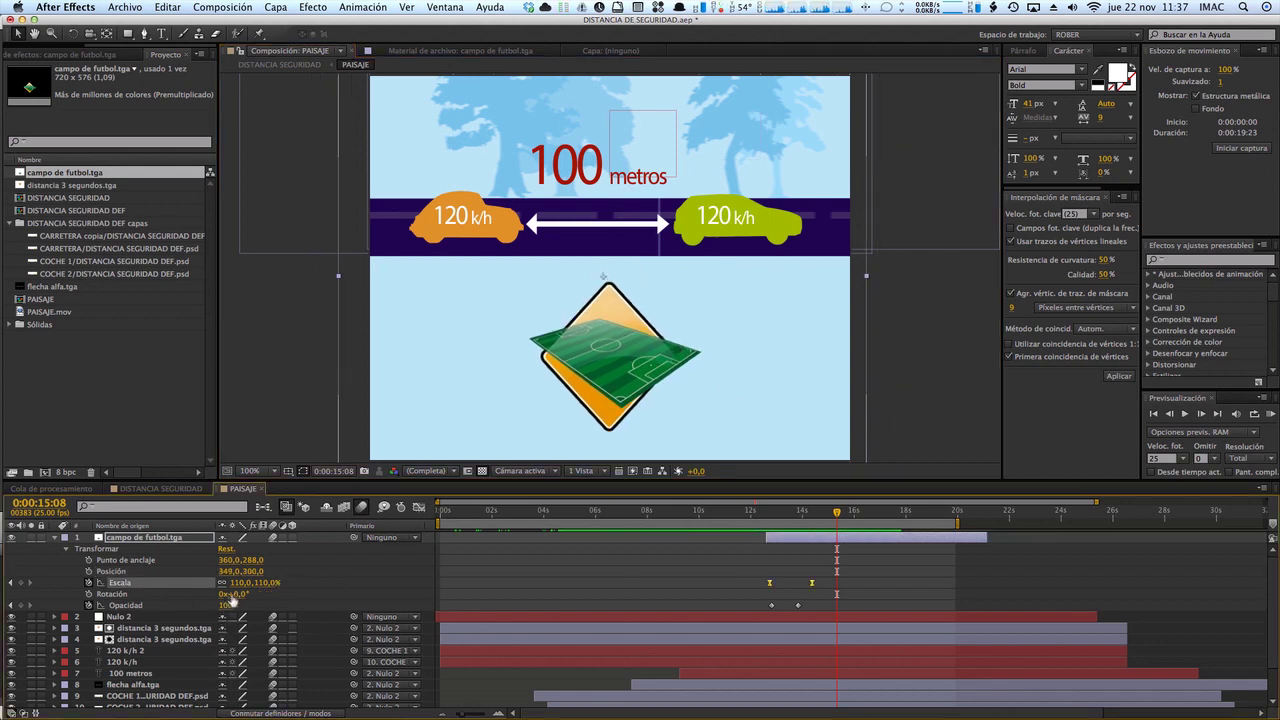
pyautogui.moveTo(240, 583)
pyautogui.mouseDown()
pyautogui.moveTo(275, 583)
pyautogui.moveTo(240, 583)
pyautogui.mouseUp()
pyautogui.moveTo(801, 510)
pyautogui.mouseDown()
pyautogui.moveTo(766, 516)
pyautogui.moveTo(809, 514)
pyautogui.mouseUp()
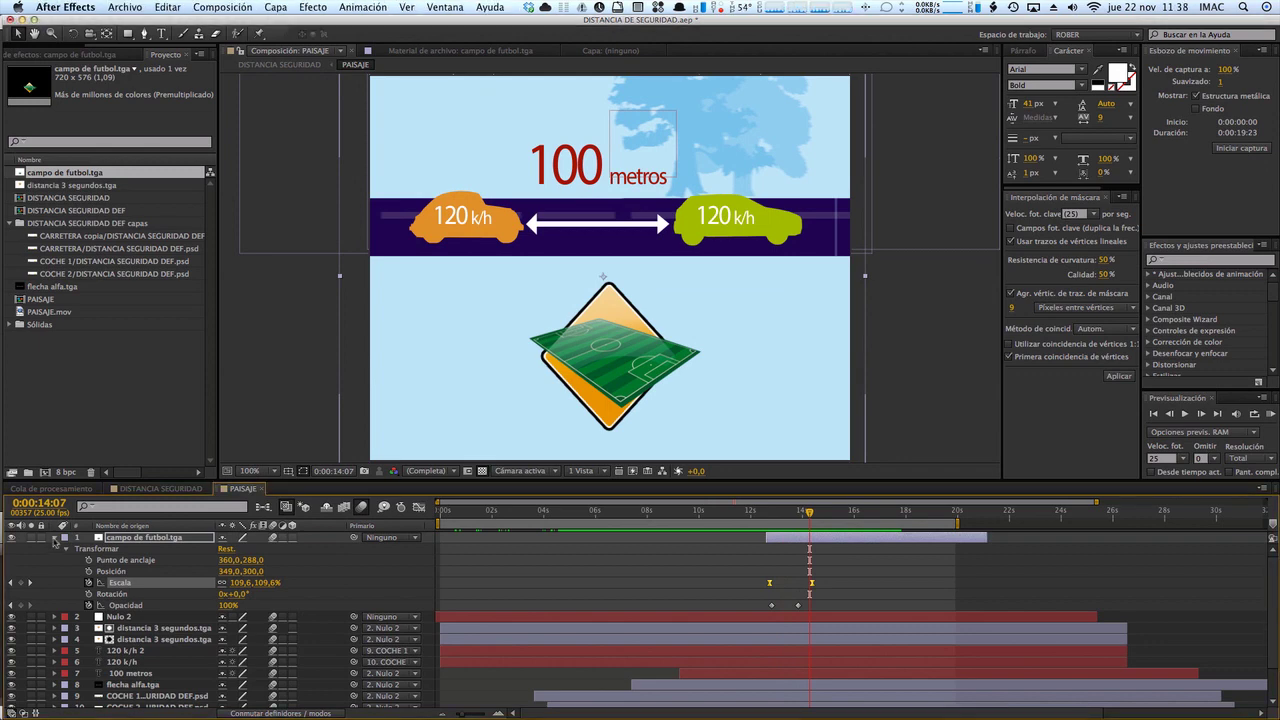
# Collapse and expand the campo de futbol layer's properties, leaving its Transform group collapsed.
pyautogui.click(55, 538)
pyautogui.click(55, 538)
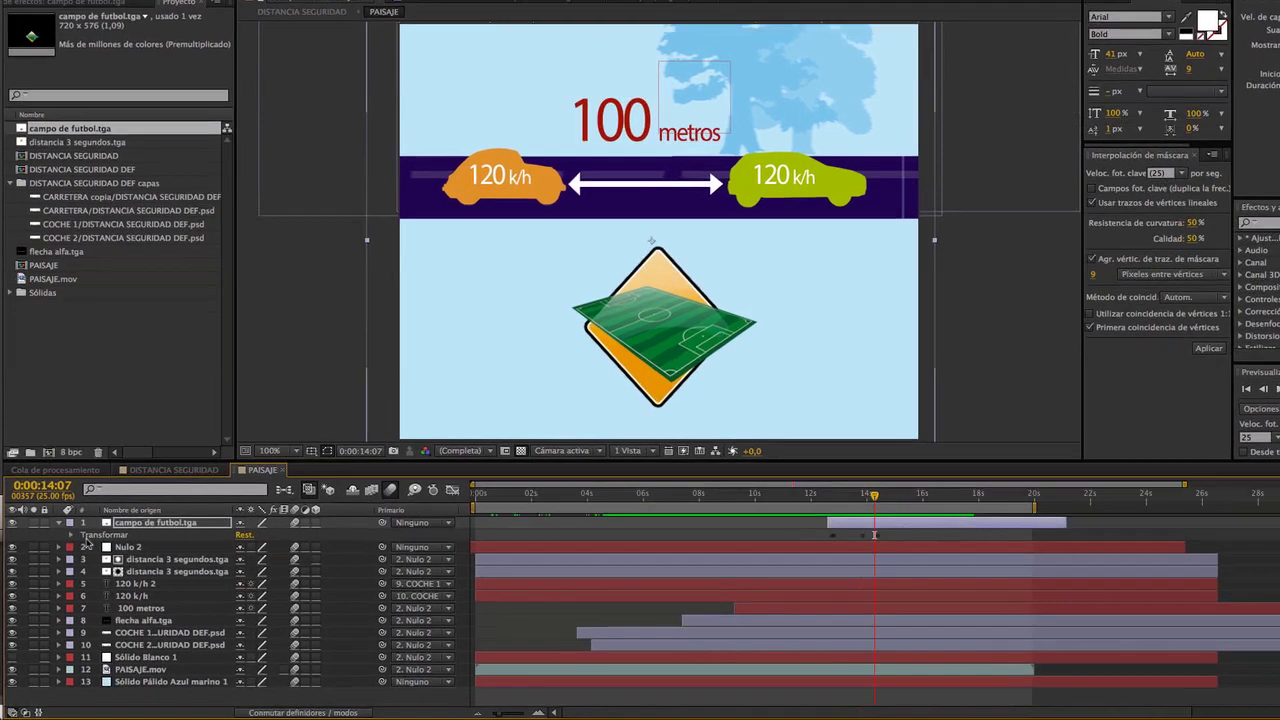
pyautogui.click(67, 550)
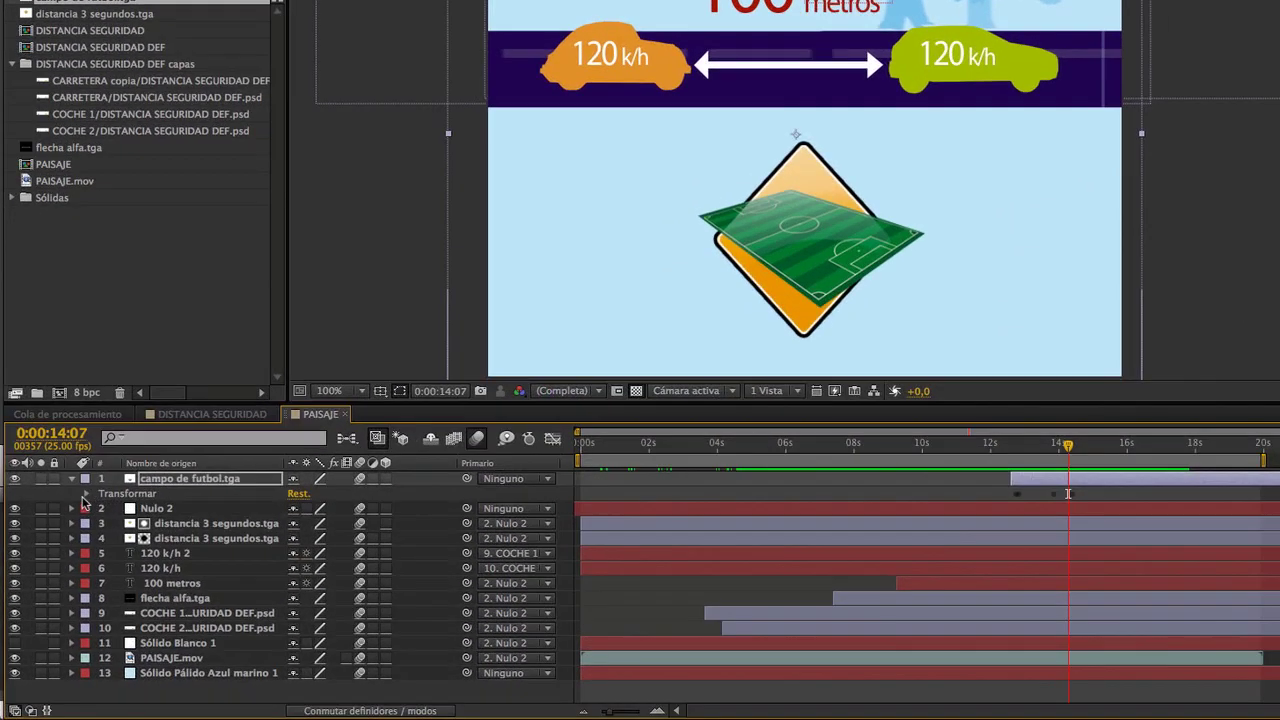
pyautogui.click(67, 550)
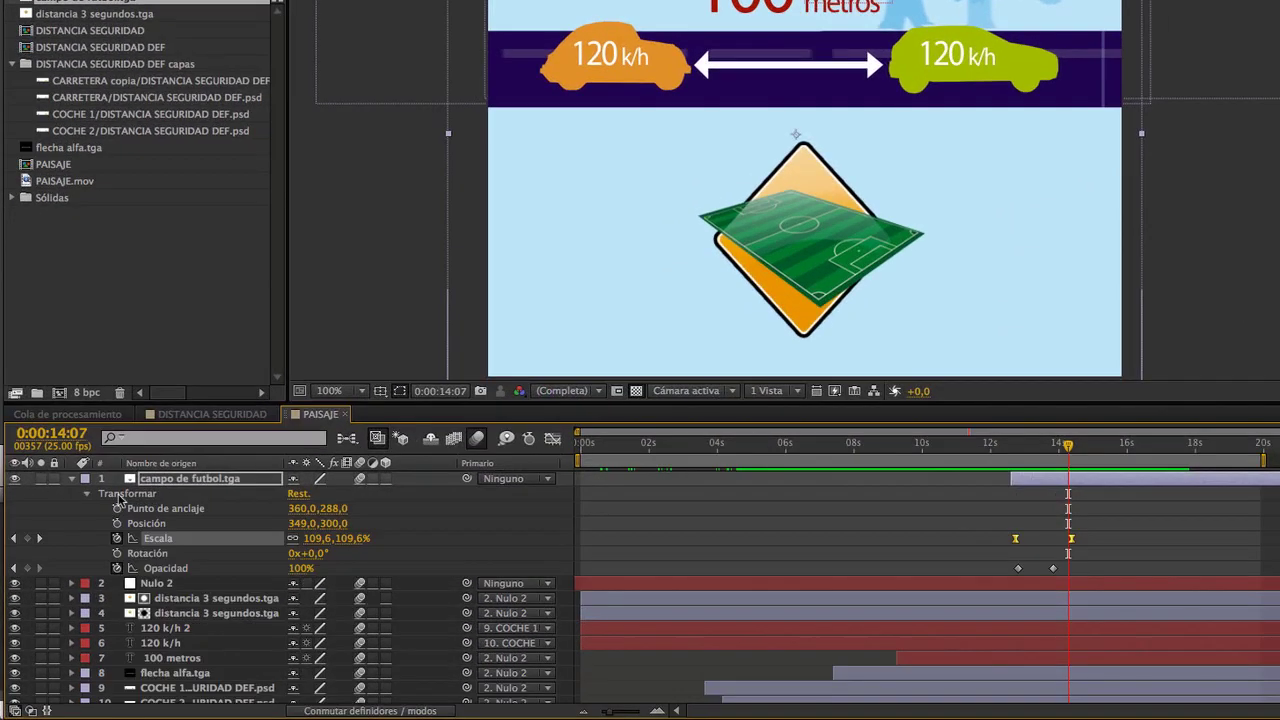
pyautogui.click(87, 493)
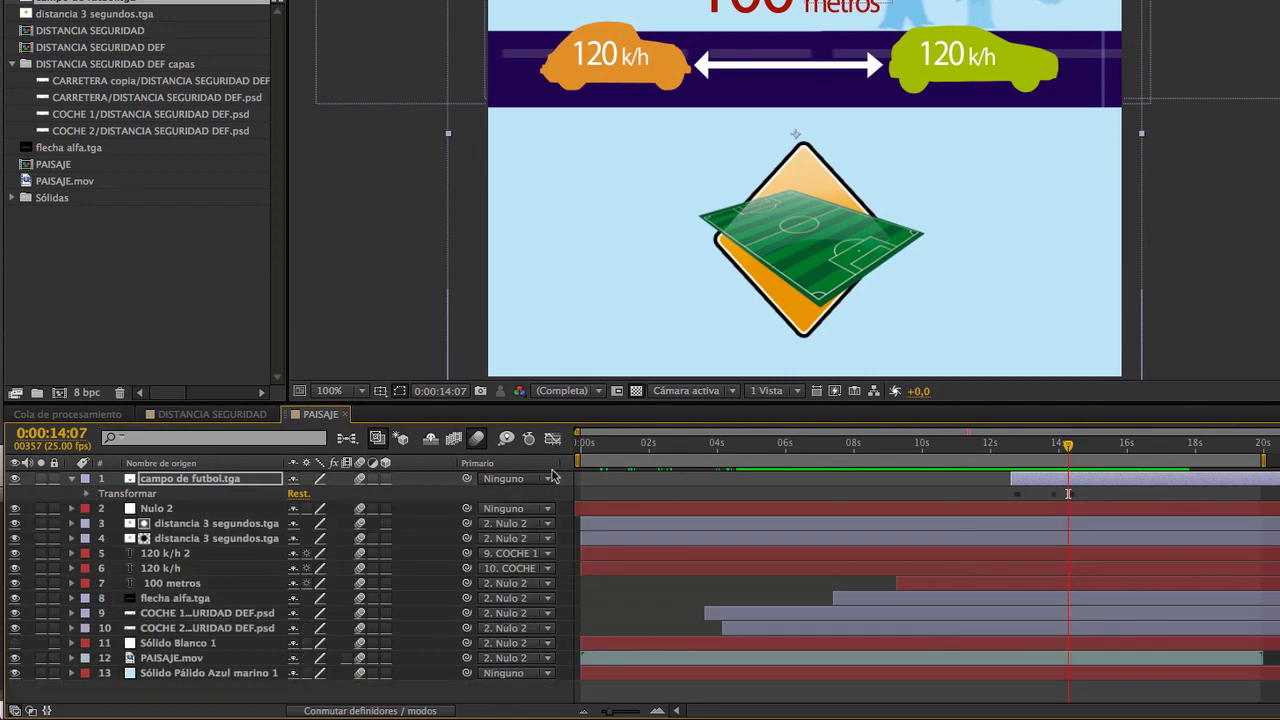
# Show the Mode and Track Matte columns and the In, Out, Duration and Stretch columns in the timeline.
pyautogui.click(46, 710)
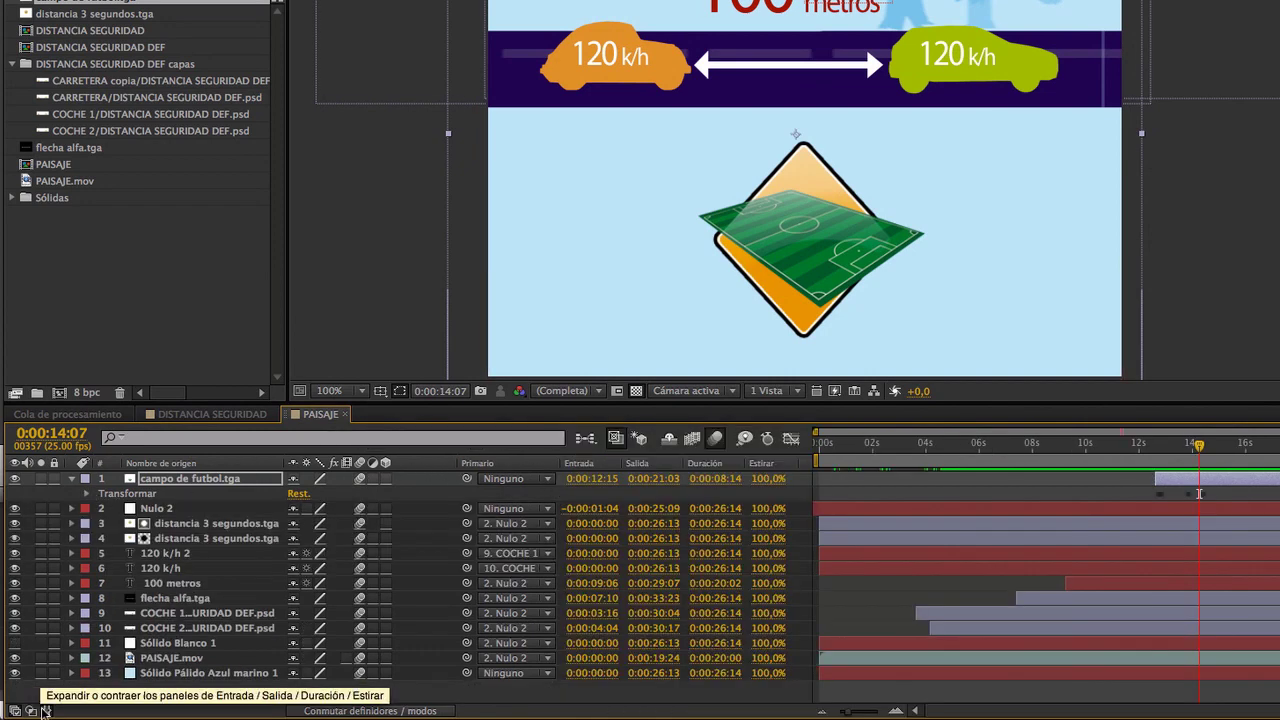
pyautogui.click(46, 710)
pyautogui.click(31, 710)
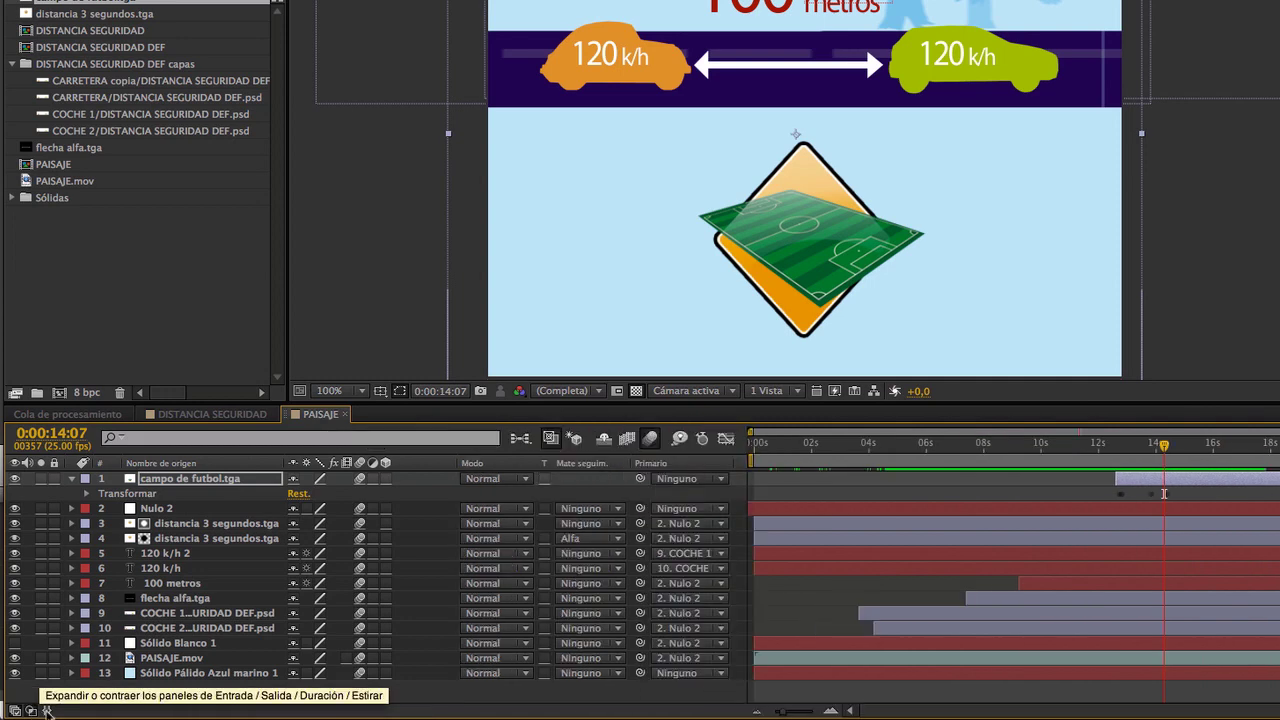
pyautogui.click(46, 710)
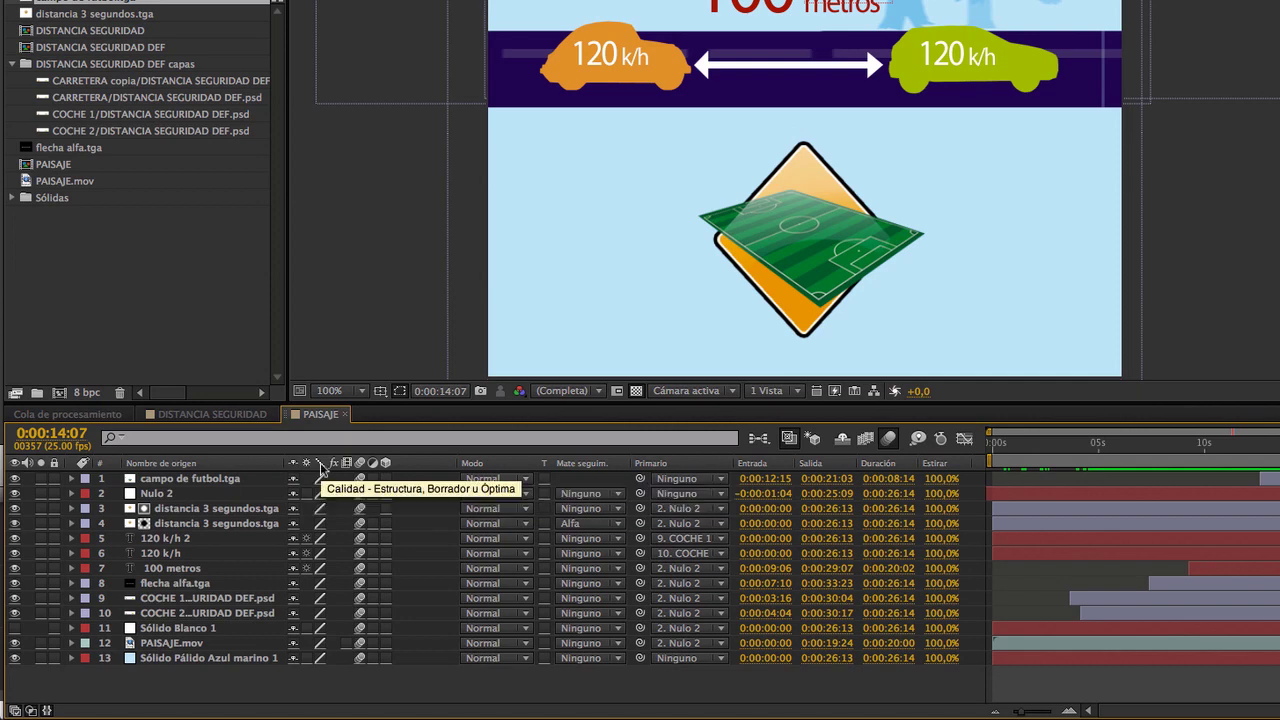
# Try the campo de futbol layer's quality switch and solo the layer.
pyautogui.click(321, 482)
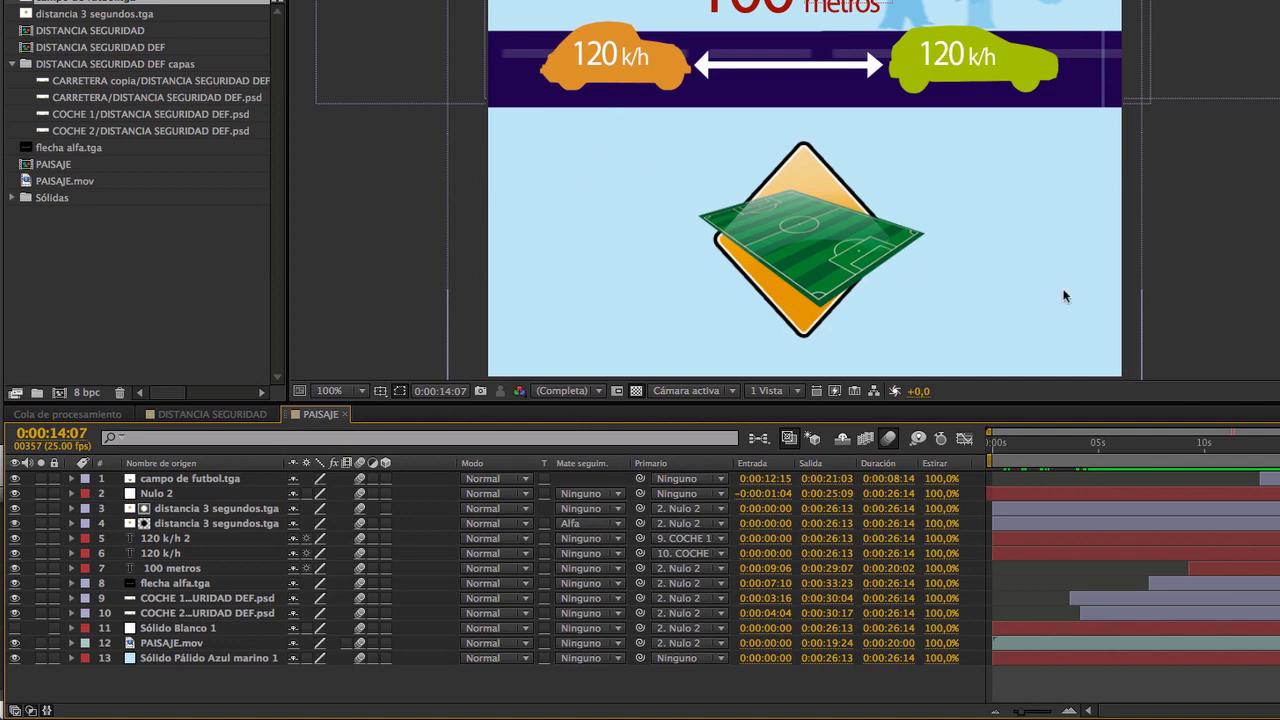
pyautogui.click(40, 479)
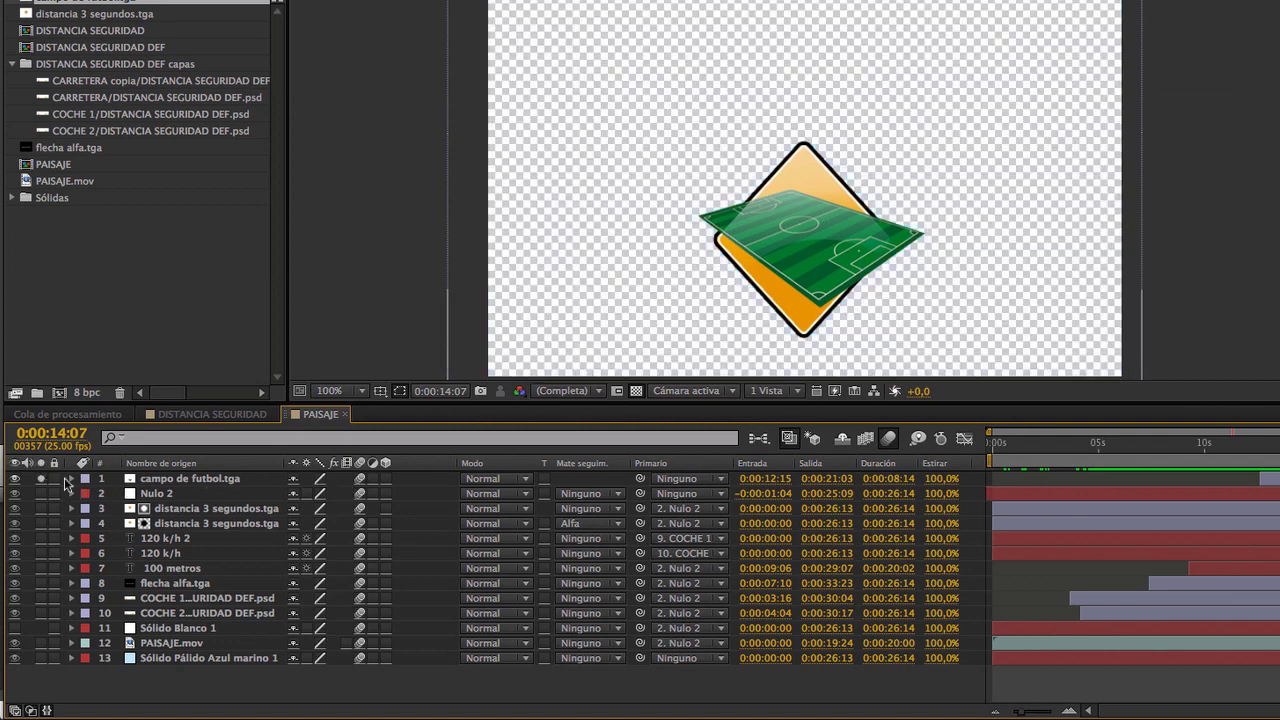
# Switch the soloed campo de futbol layer's quality to draft and back to best.
pyautogui.click(320, 479)
pyautogui.click(320, 479)
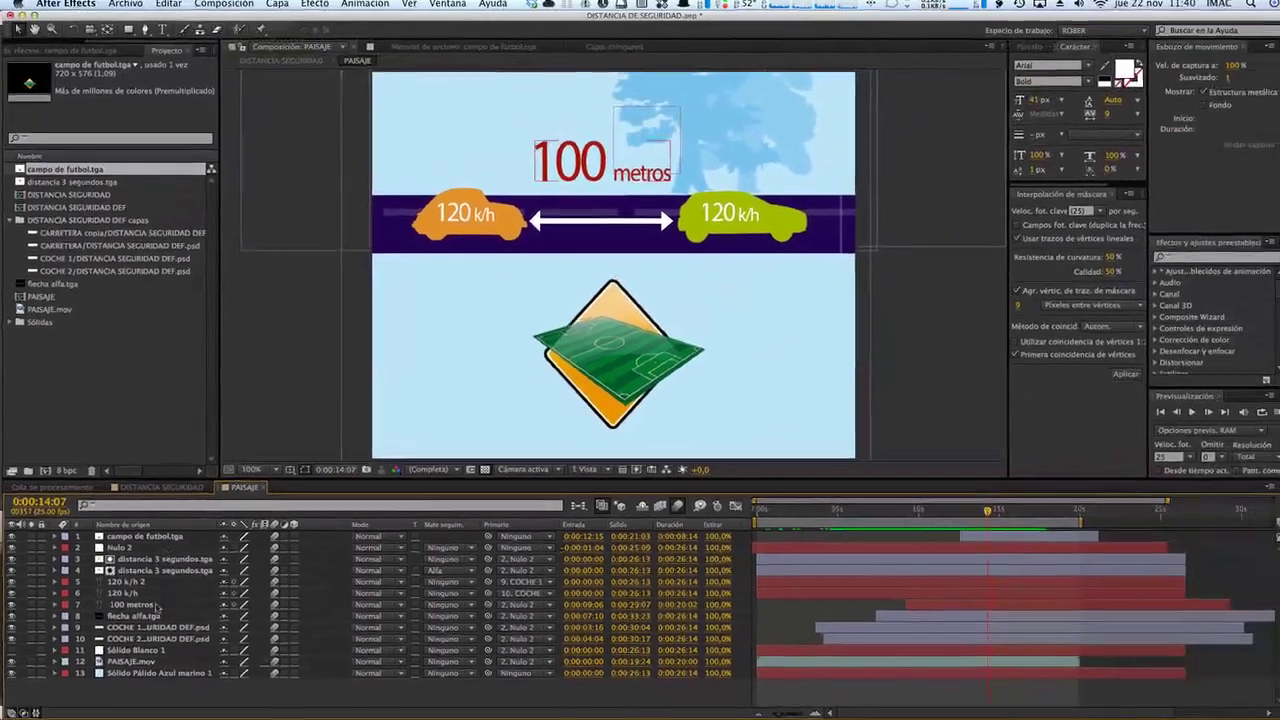
# Apply the Desenfoque rápido effect to the campo de futbol layer.
pyautogui.click(145, 536)
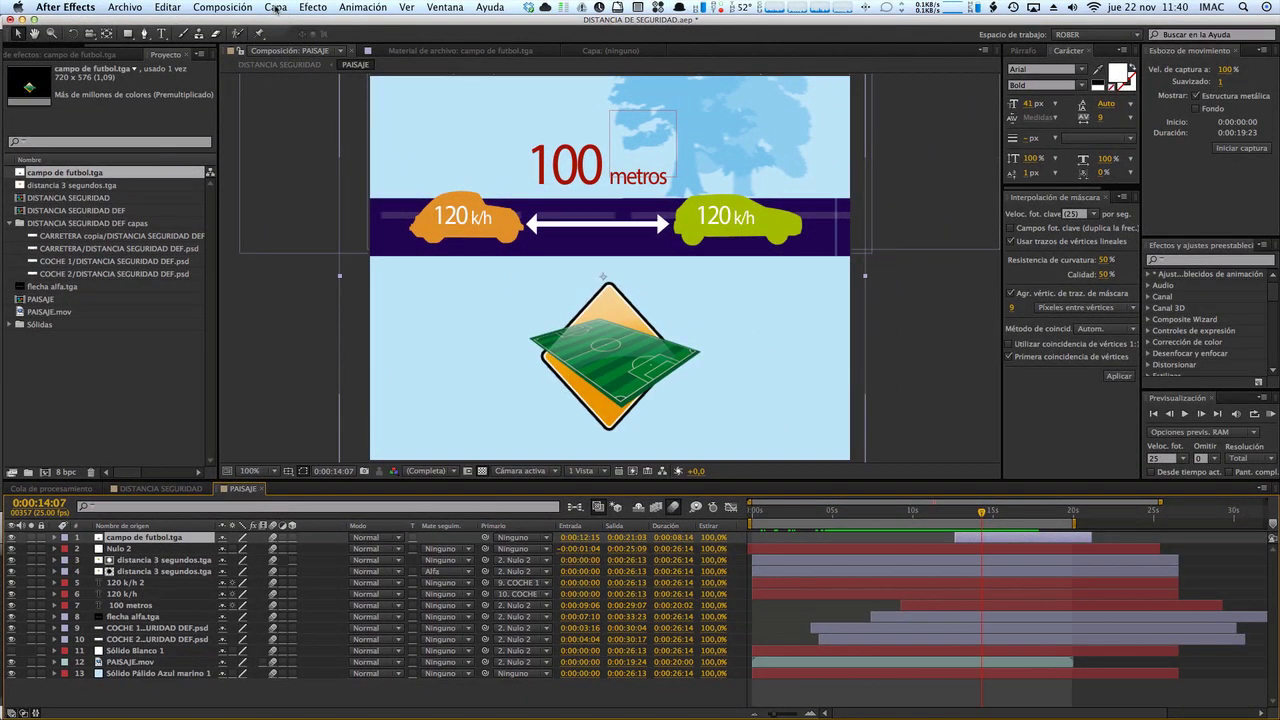
pyautogui.click(313, 7)
pyautogui.moveTo(380, 145)
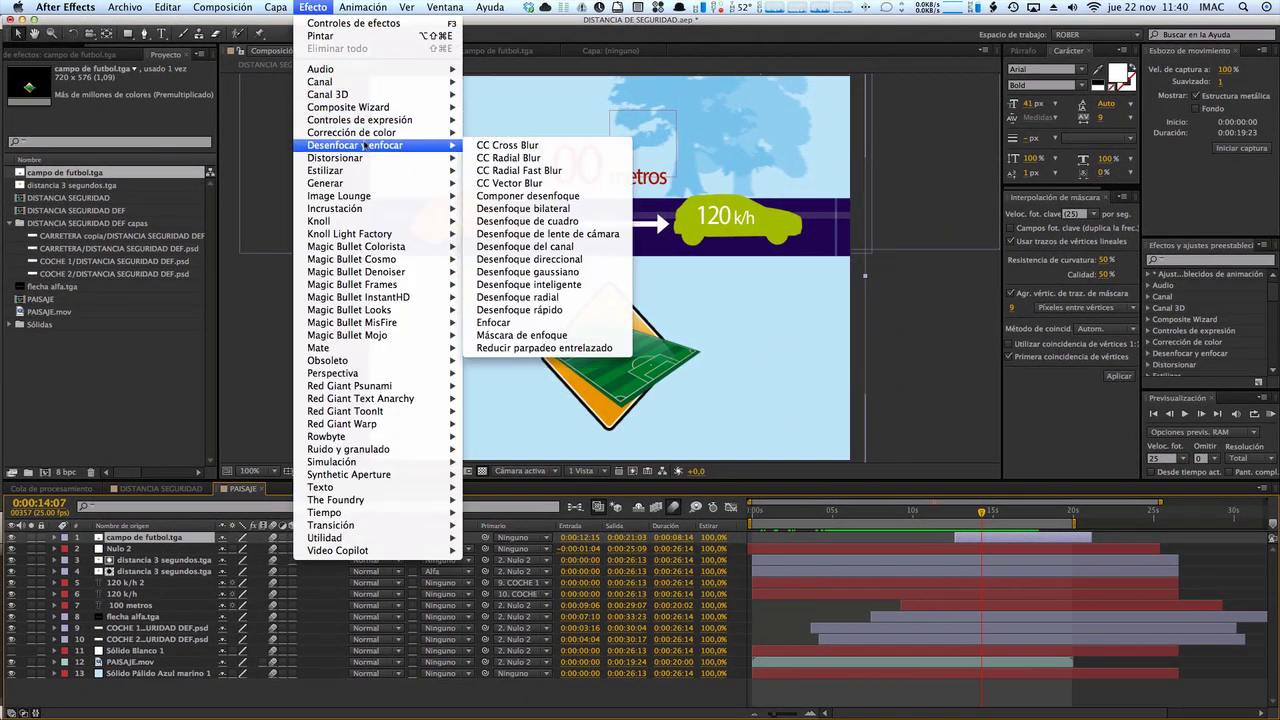
pyautogui.click(545, 310)
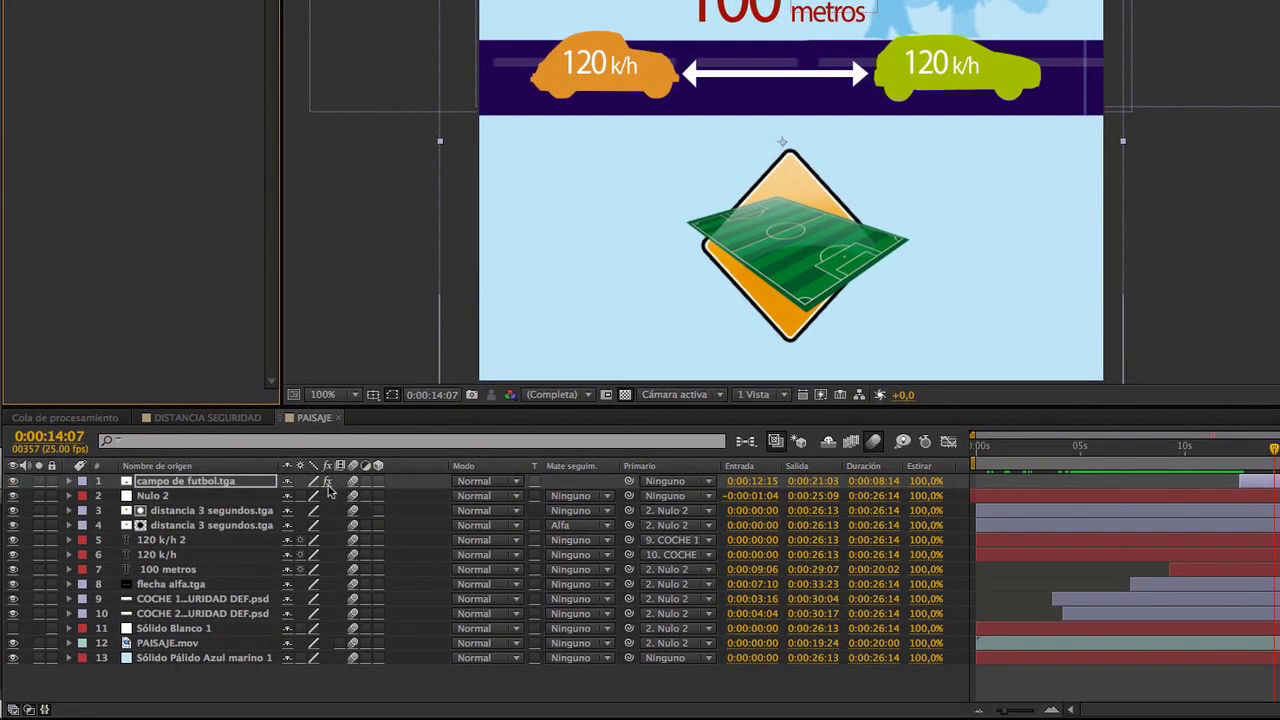
# Set the Desenfoque rápido effect's Difuminación to 71,0 in the campo de futbol layer's properties, and collapse the layer.
pyautogui.click(70, 482)
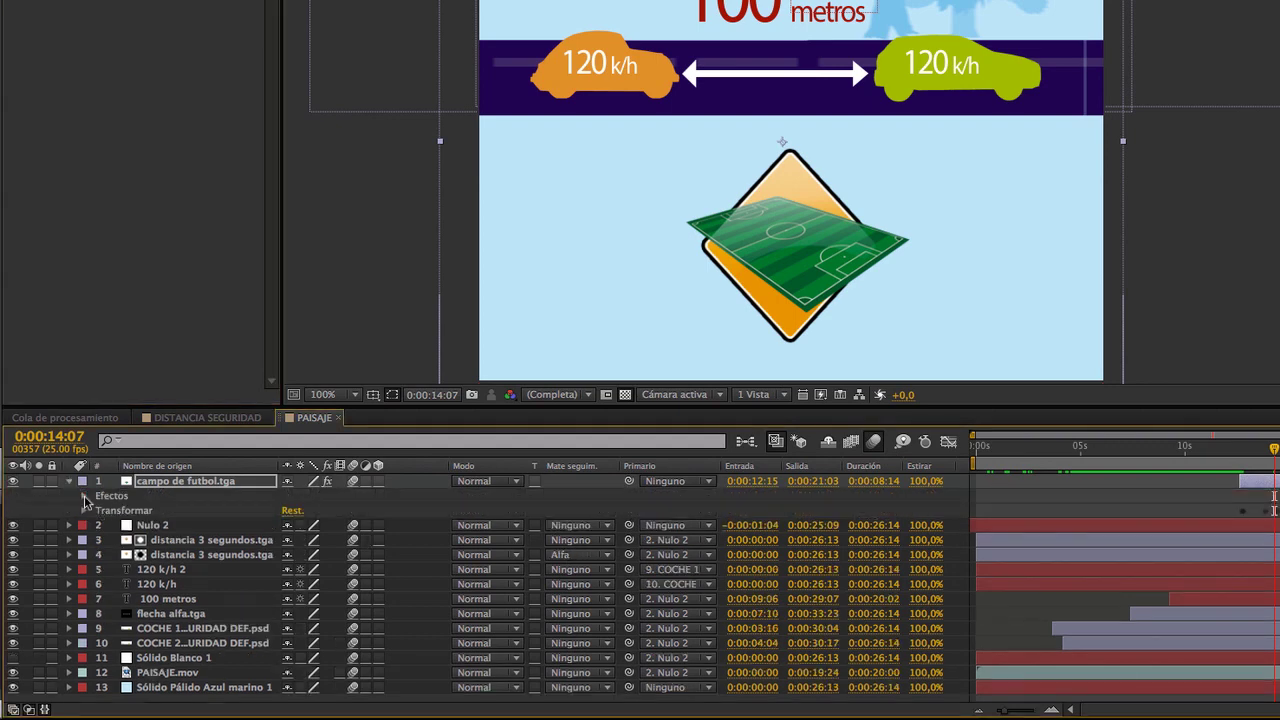
pyautogui.click(84, 496)
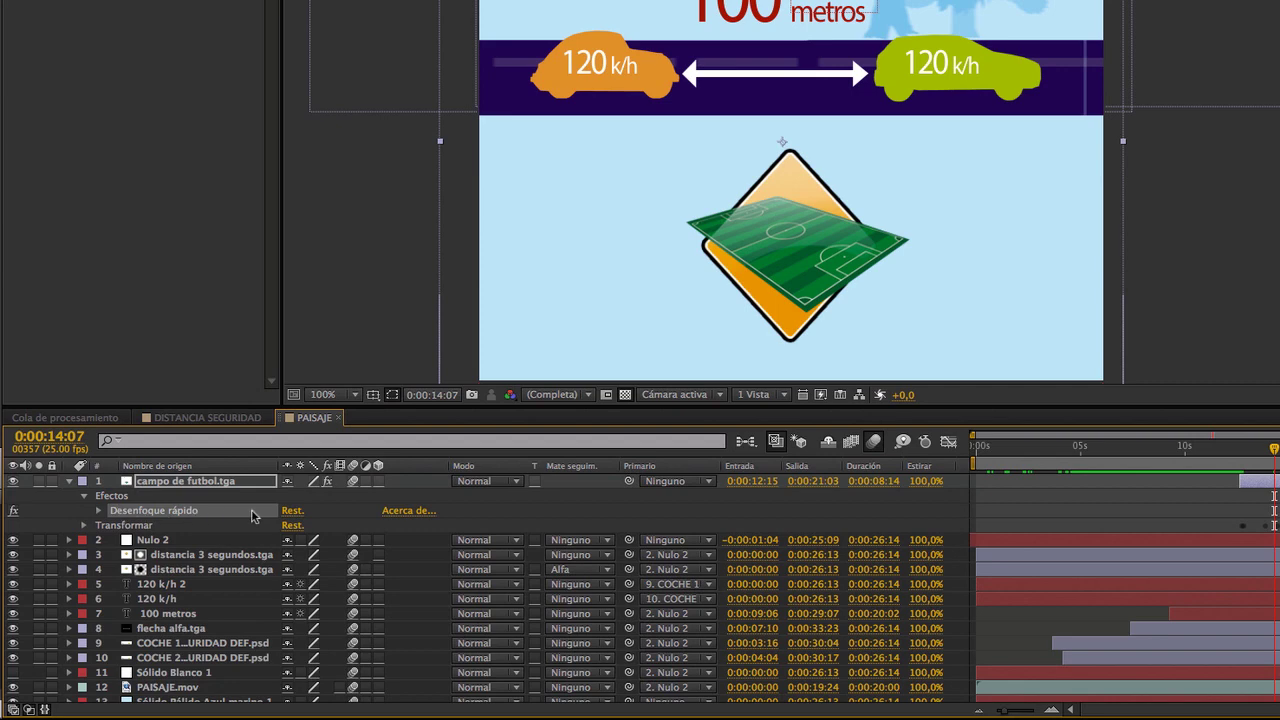
pyautogui.click(98, 510)
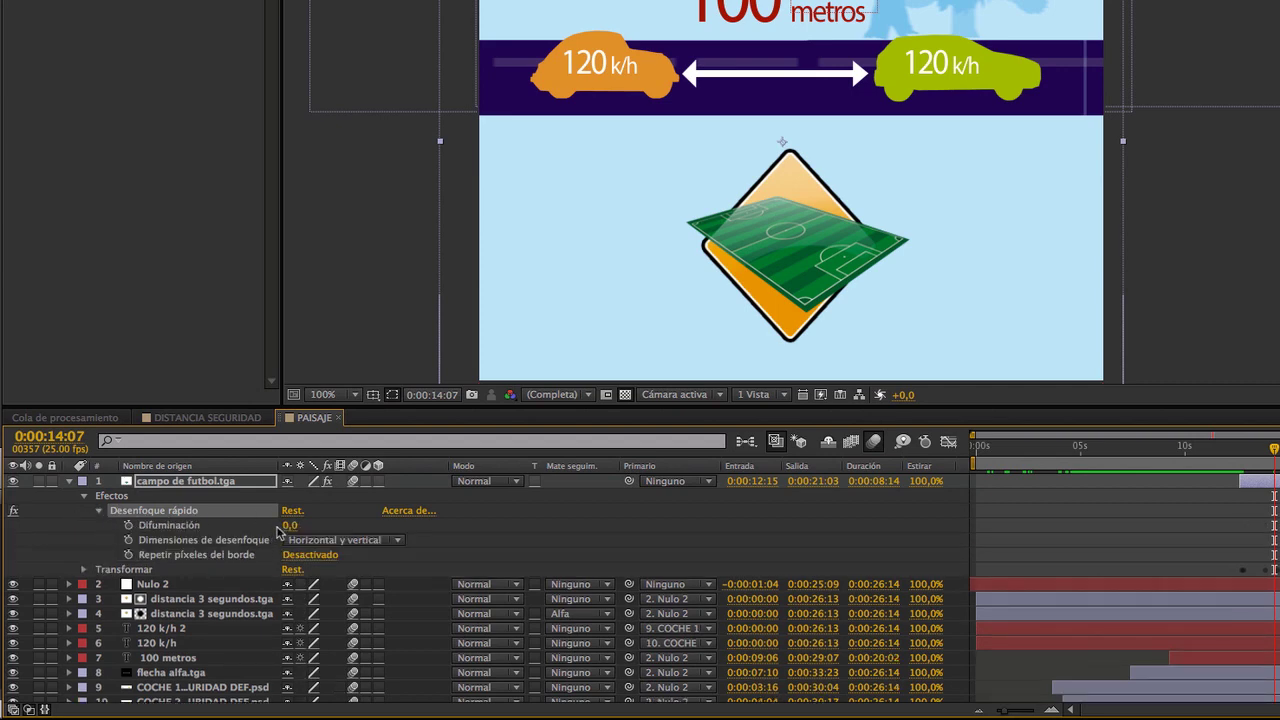
pyautogui.moveTo(289, 533)
pyautogui.mouseDown()
pyautogui.moveTo(360, 533)
pyautogui.moveTo(266, 533)
pyautogui.moveTo(330, 533)
pyautogui.moveTo(300, 533)
pyautogui.moveTo(312, 530)
pyautogui.mouseUp()
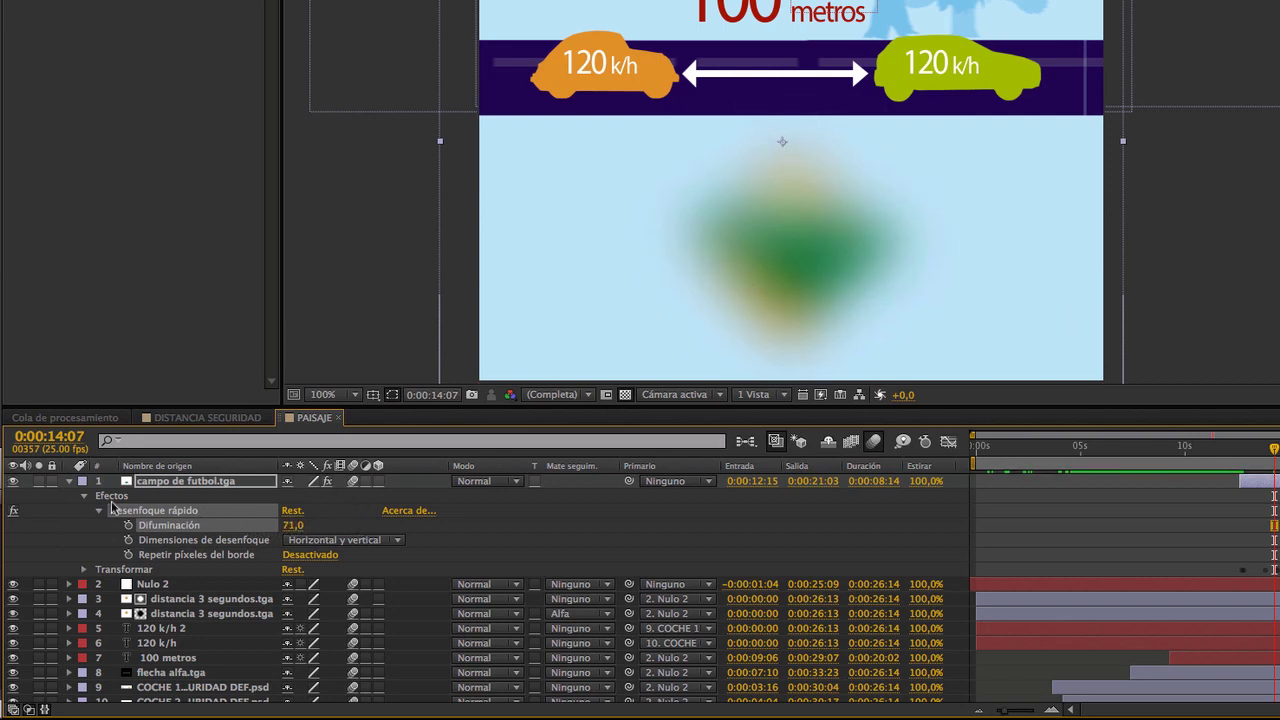
pyautogui.click(69, 482)
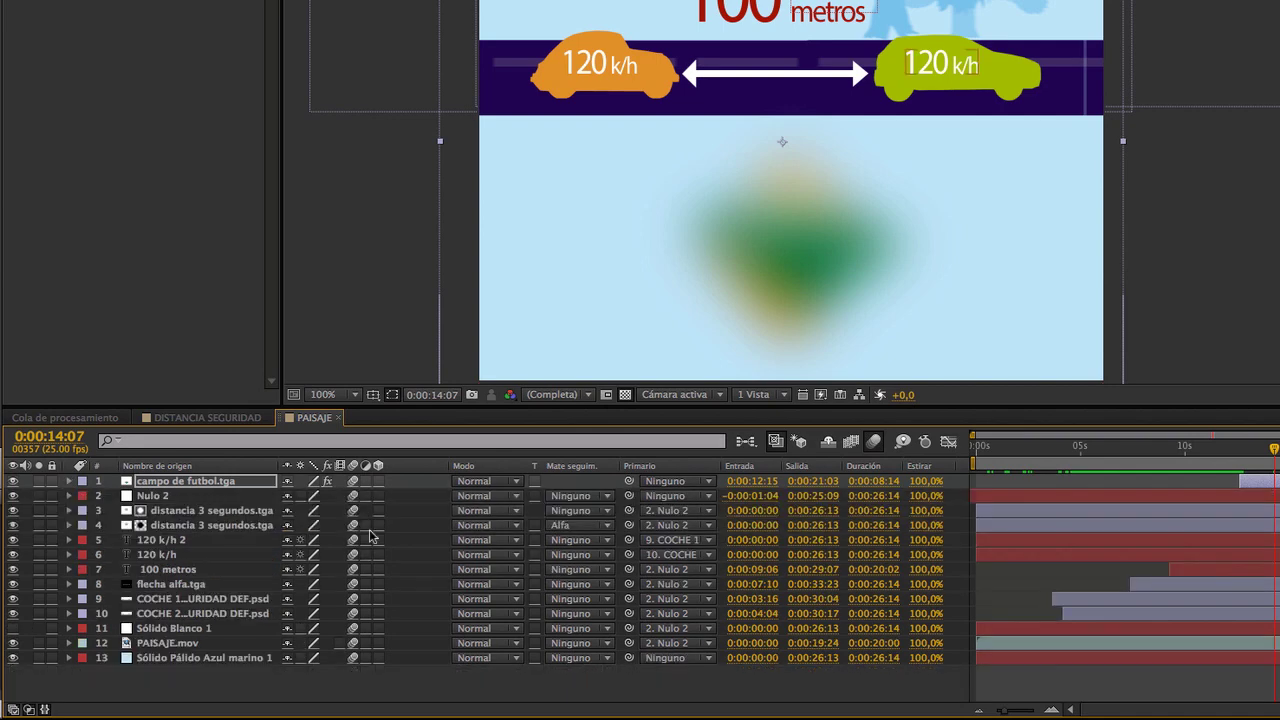
# Compare the campo de futbol layer with and without its blur using the effects switch, leaving its effects off.
pyautogui.click(328, 484)
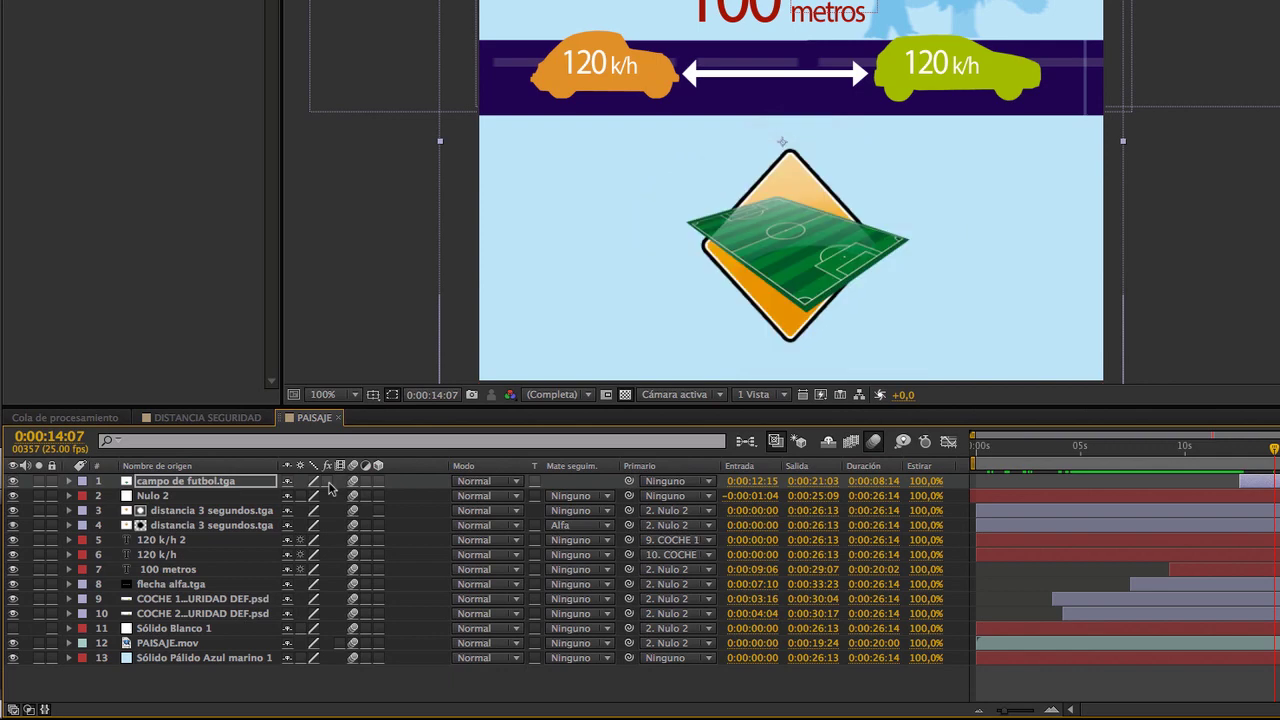
pyautogui.click(328, 484)
pyautogui.click(328, 484)
pyautogui.click(329, 485)
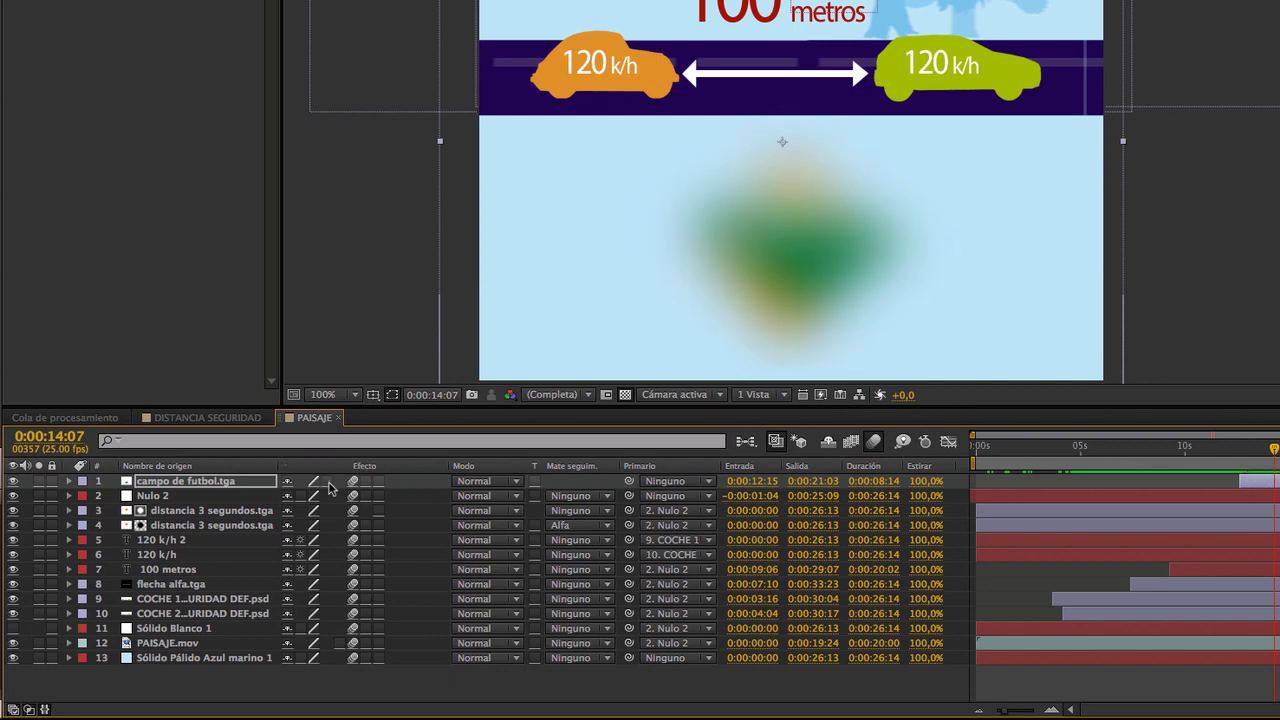
pyautogui.click(329, 485)
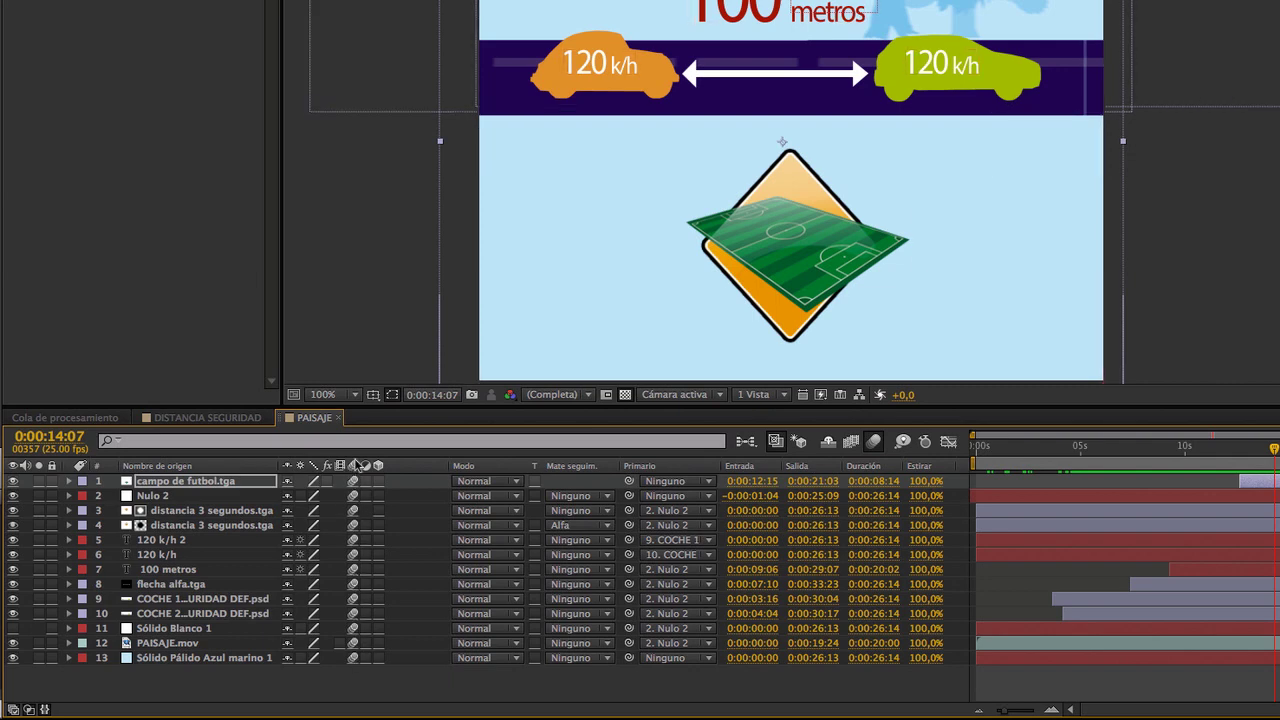
# Move the current time to 0:00:10:04 and view the blending modes available for the campo de futbol layer, keeping Normal.
pyautogui.moveTo(1274, 450); pyautogui.dragTo(1188, 462)
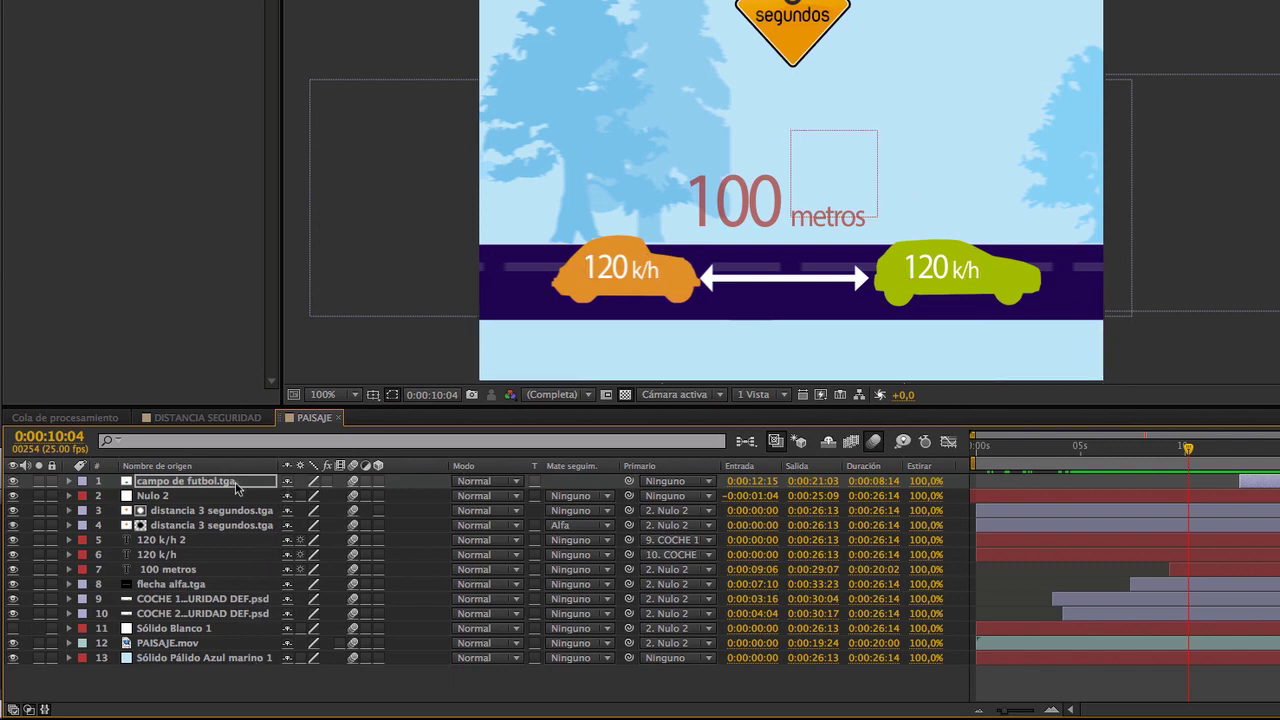
pyautogui.click(489, 482)
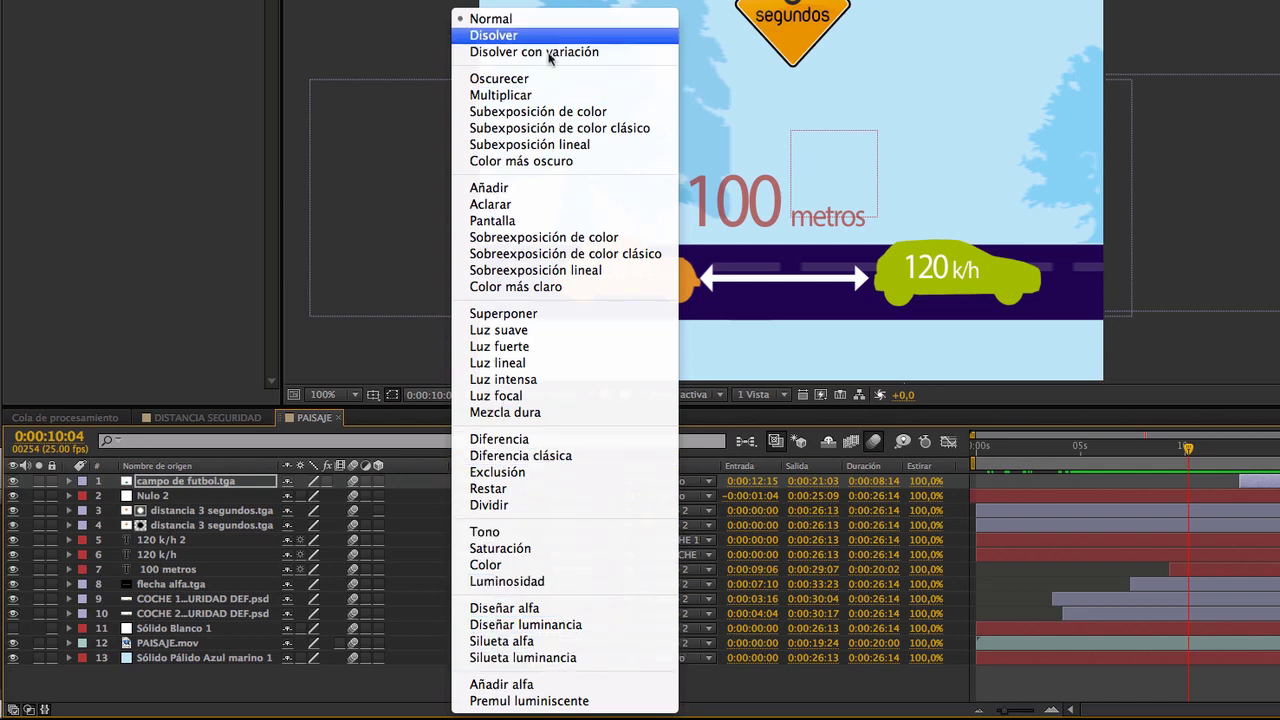
pyautogui.click(425, 693)
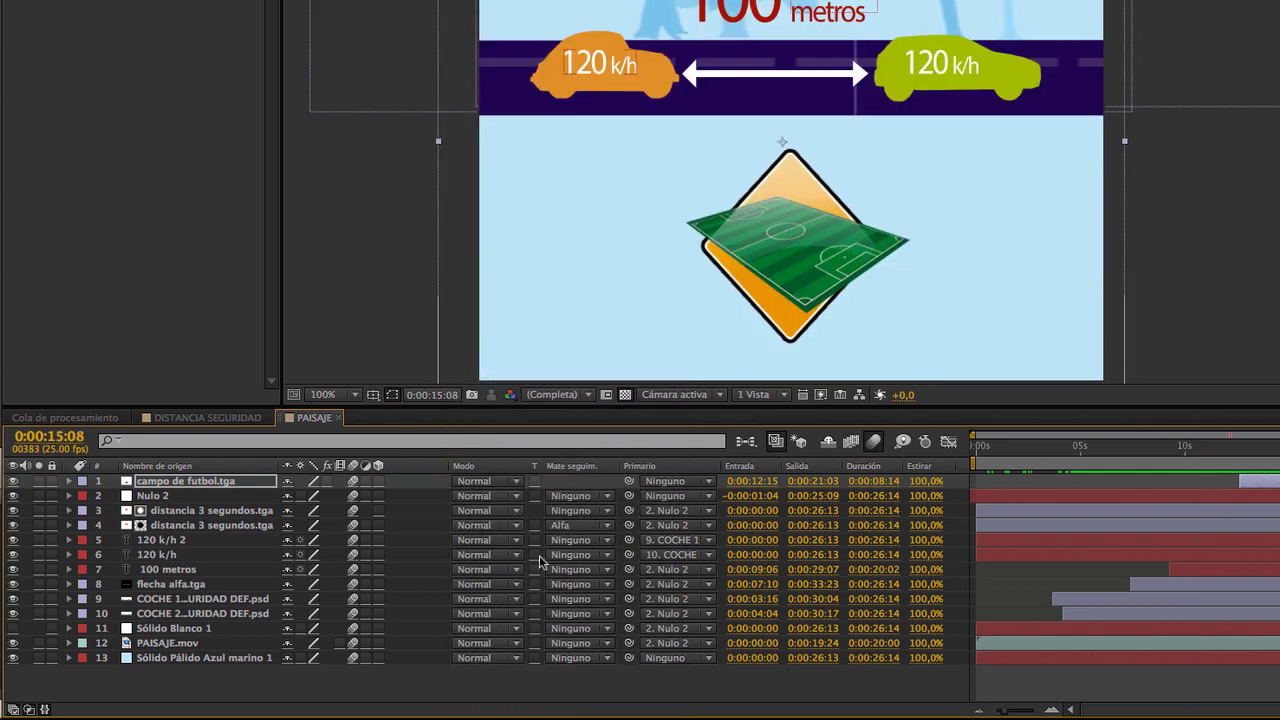